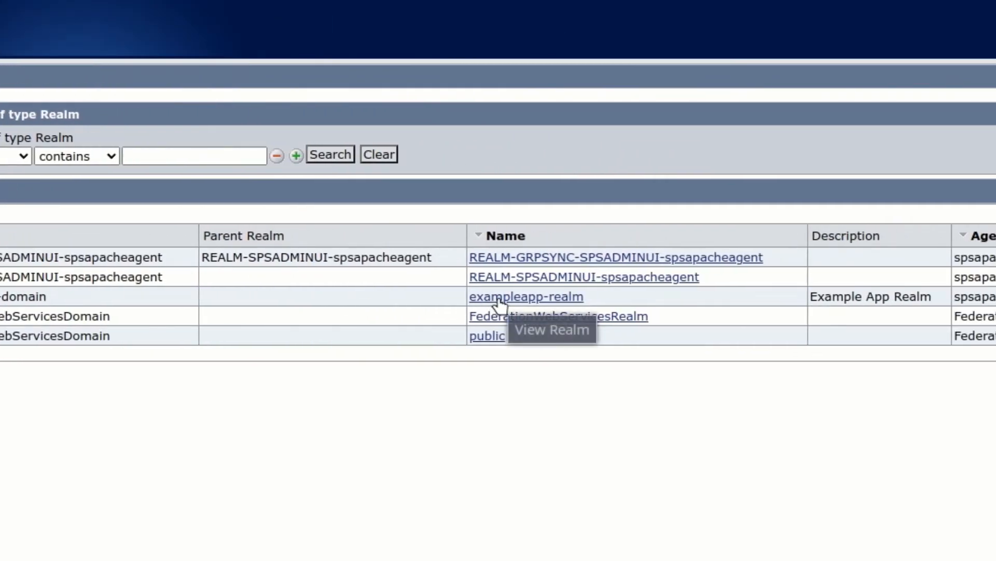
Step: Open exampleapp-realm and highlight its authentication scheme, exampleapp-authscheme
{"action": "left_click", "coordinate": [498, 300]}
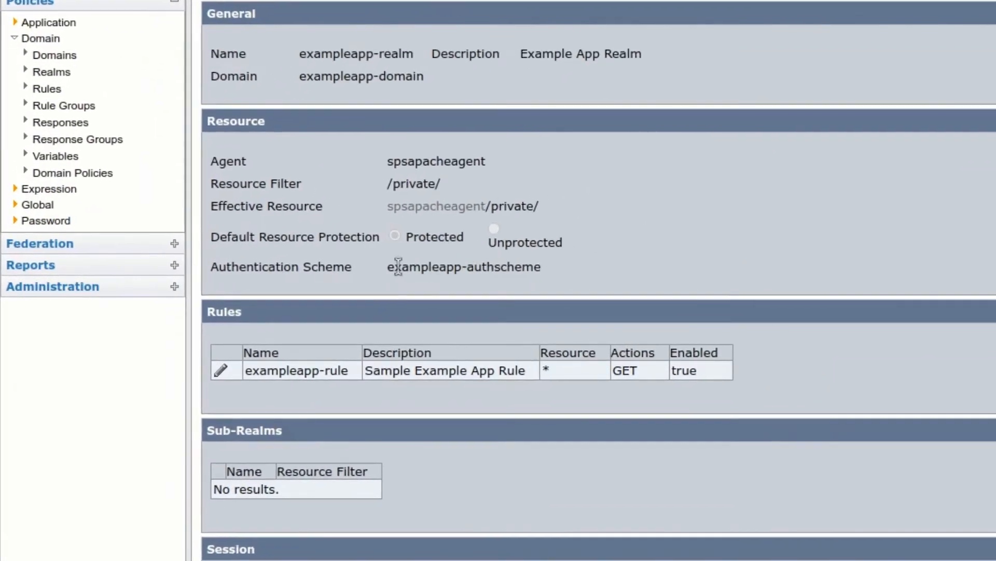
{"action": "left_click_drag", "start_coordinate": [217, 272], "coordinate": [282, 274]}
{"action": "left_click_drag", "start_coordinate": [503, 270], "coordinate": [541, 271]}
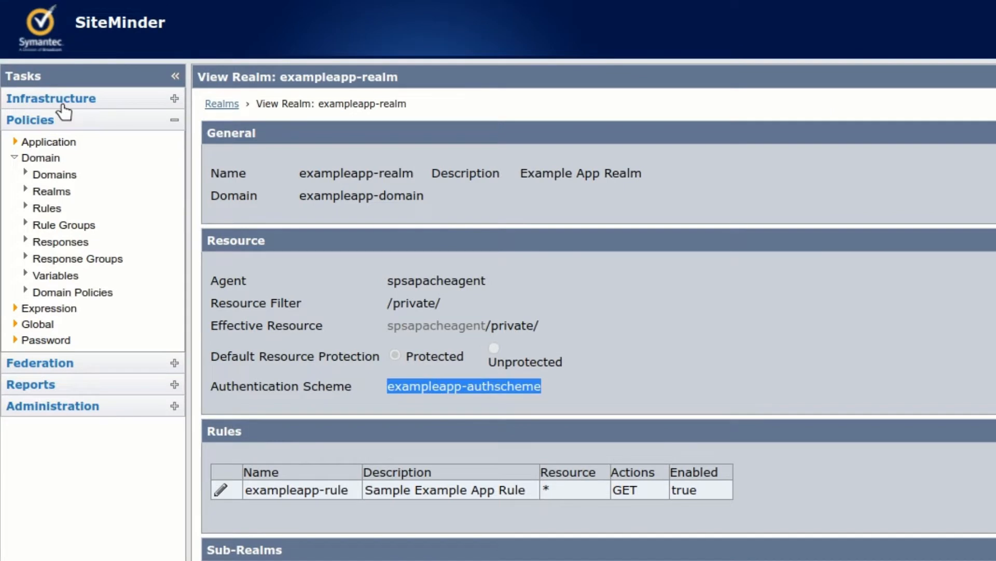
Step: List all authentication schemes under Infrastructure > Authentication
{"action": "left_click", "coordinate": [61, 105]}
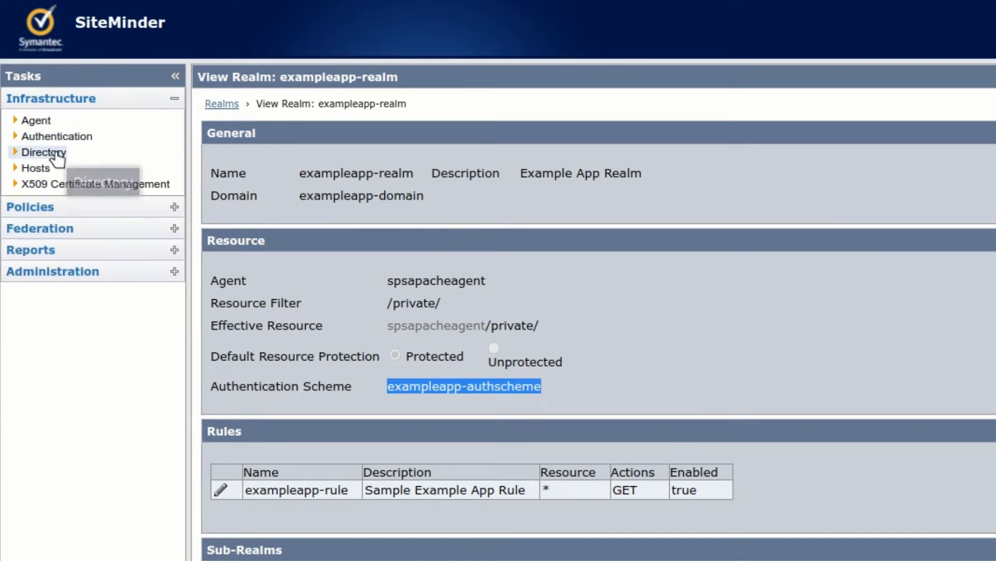
{"action": "left_click", "coordinate": [52, 137]}
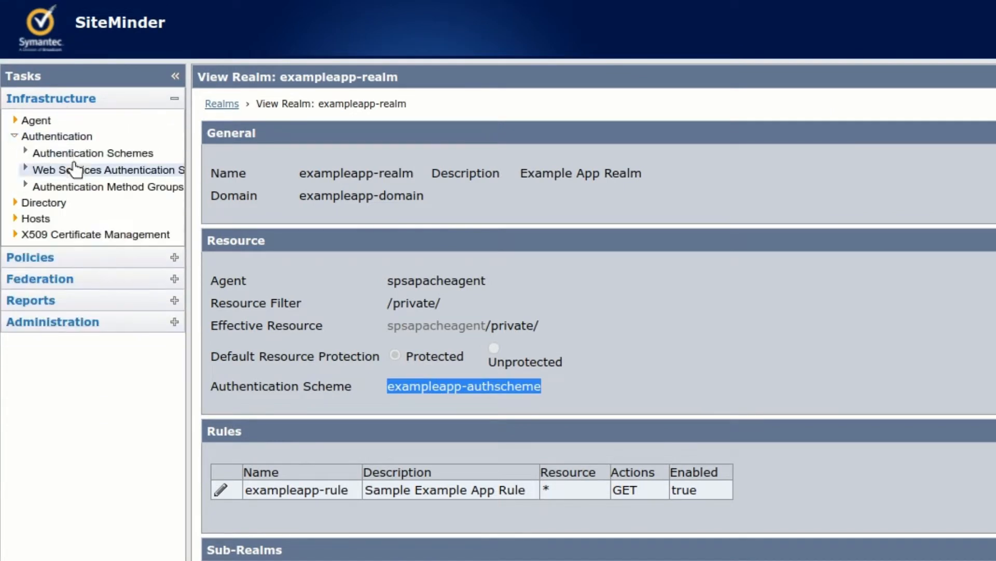
{"action": "left_click", "coordinate": [74, 156]}
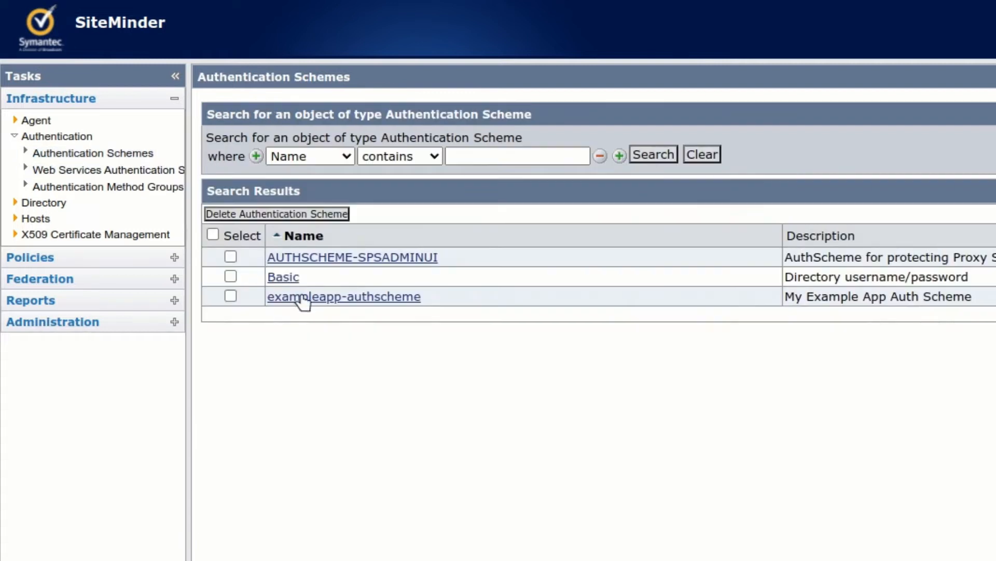
Step: Open exampleapp-authscheme and review its HTML Form Template scheme type and setup
{"action": "left_click_drag", "start_coordinate": [423, 305], "coordinate": [267, 297]}
{"action": "left_click", "coordinate": [329, 296]}
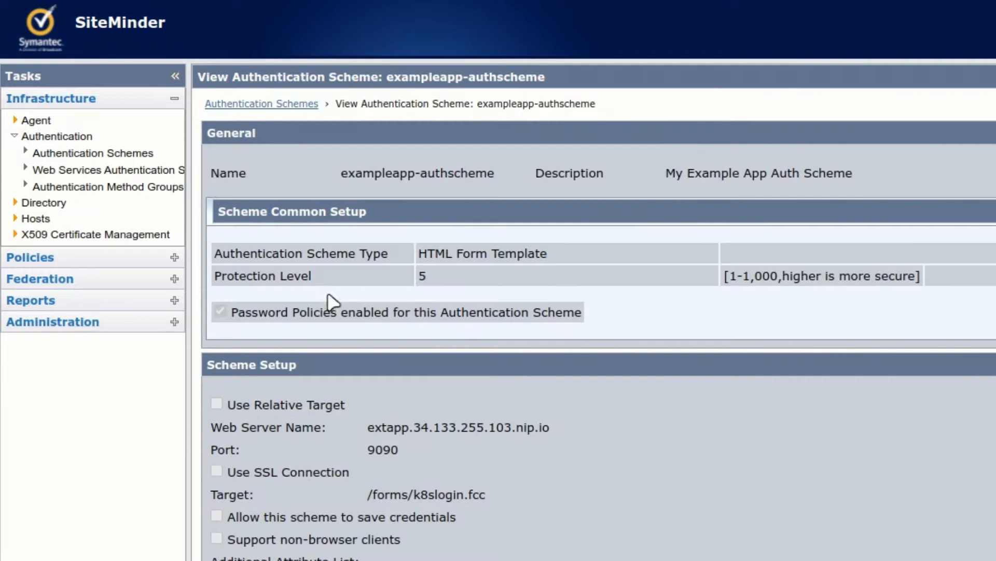
{"action": "left_click_drag", "start_coordinate": [427, 254], "coordinate": [545, 256]}
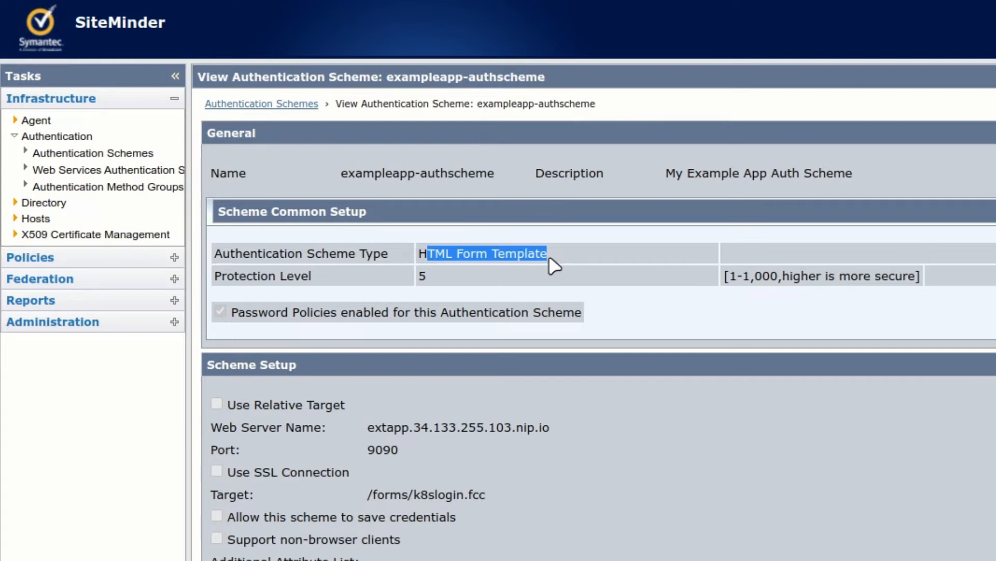
{"action": "left_click", "coordinate": [549, 255]}
{"action": "scroll", "coordinate": [534, 312], "scroll_direction": "down", "scroll_amount": 2}
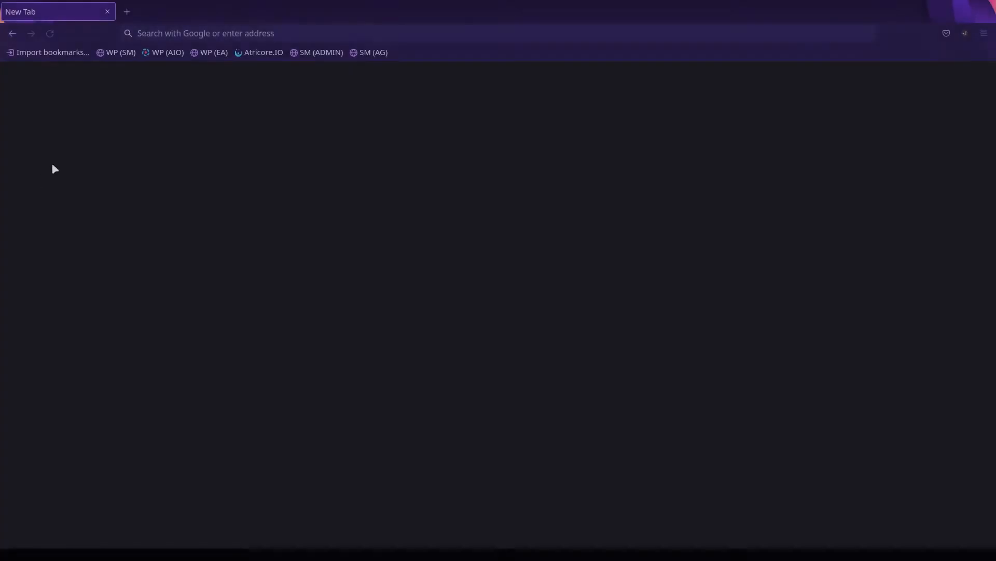
Step: Log in to the WP (SM) WordPress site as admin with the administrator password
{"action": "left_click", "coordinate": [114, 54]}
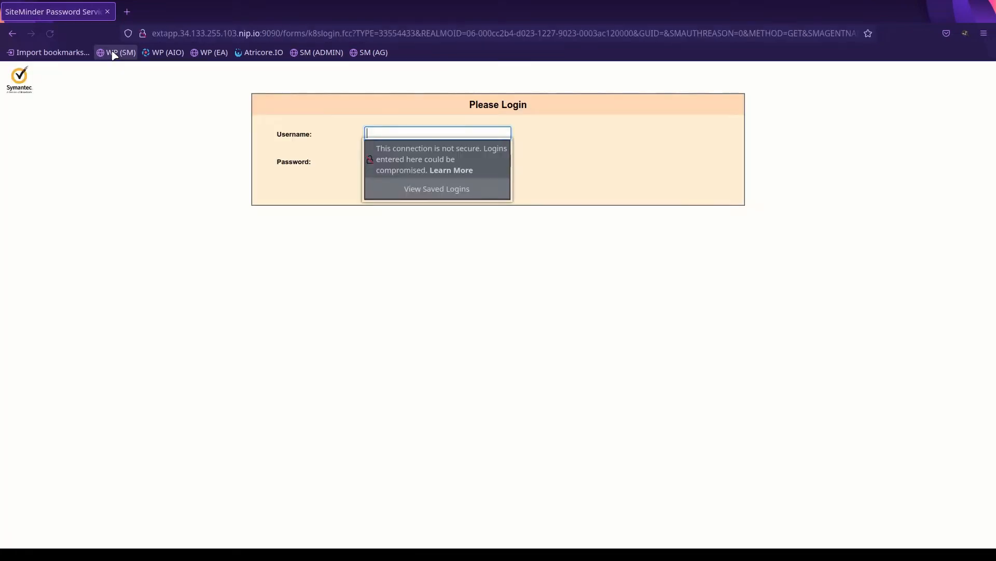
{"action": "left_click", "coordinate": [385, 132]}
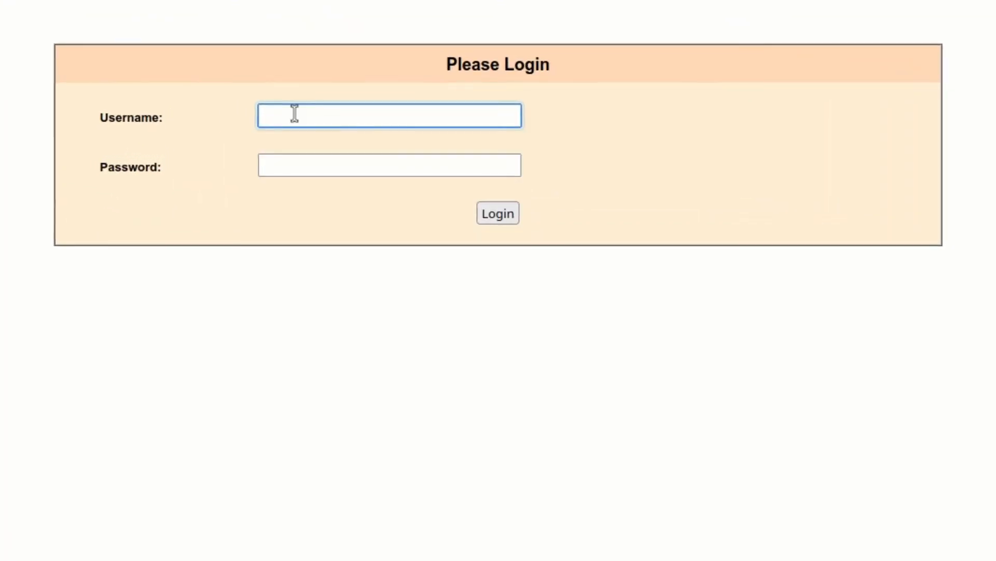
{"action": "type", "text": "admin"}
{"action": "key", "text": "Tab"}
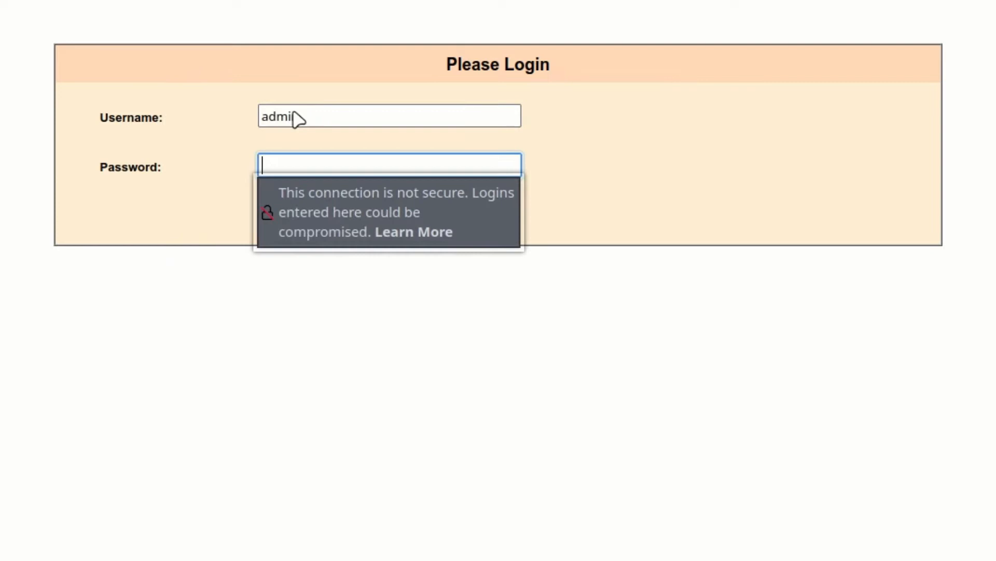
{"action": "type", "text": "••••••"}
{"action": "key", "text": "Tab"}
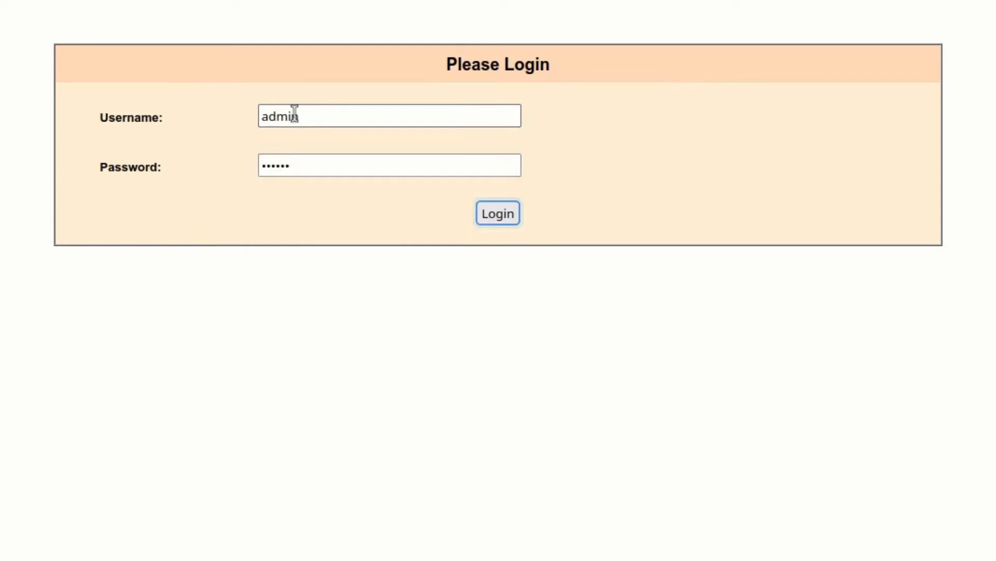
{"action": "left_click", "coordinate": [501, 223]}
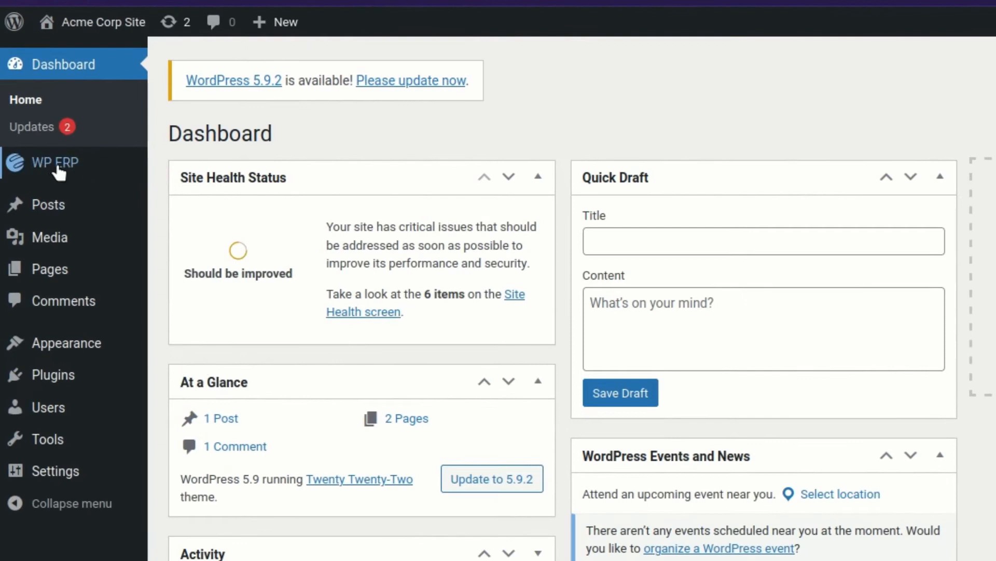
Step: Show the WP ERP Dashboard from the WordPress admin sidebar
{"action": "mouse_move", "coordinate": [17, 151]}
{"action": "left_click", "coordinate": [179, 167]}
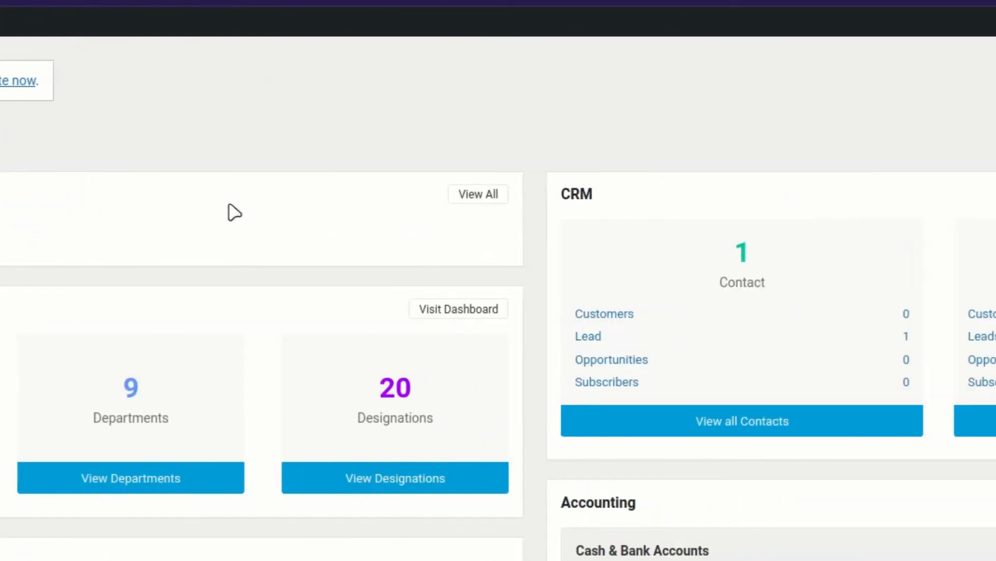
{"action": "mouse_move", "coordinate": [944, 27]}
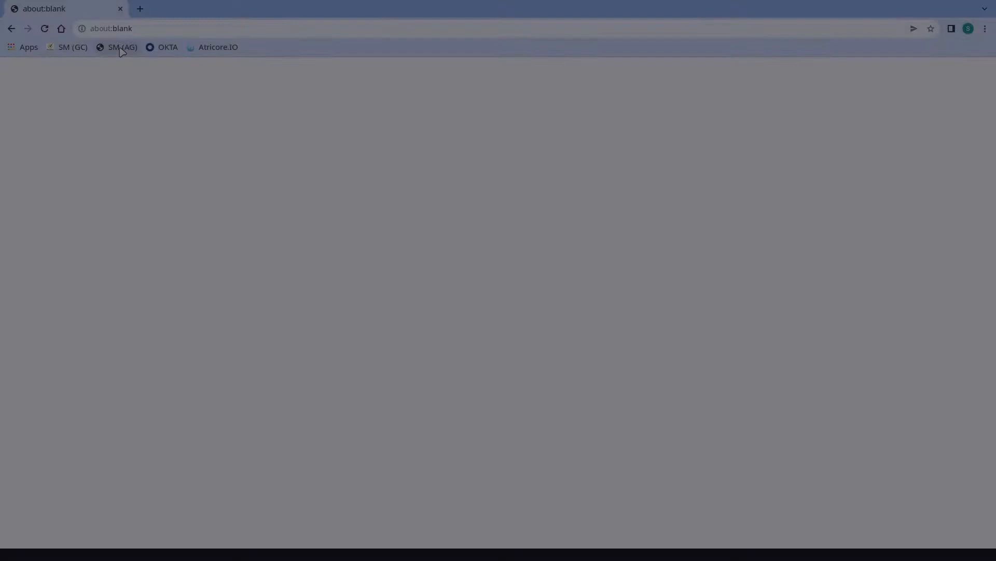
Step: Sign in to Okta from the OKTA bookmark and go to Directory > People
{"action": "left_click", "coordinate": [169, 48]}
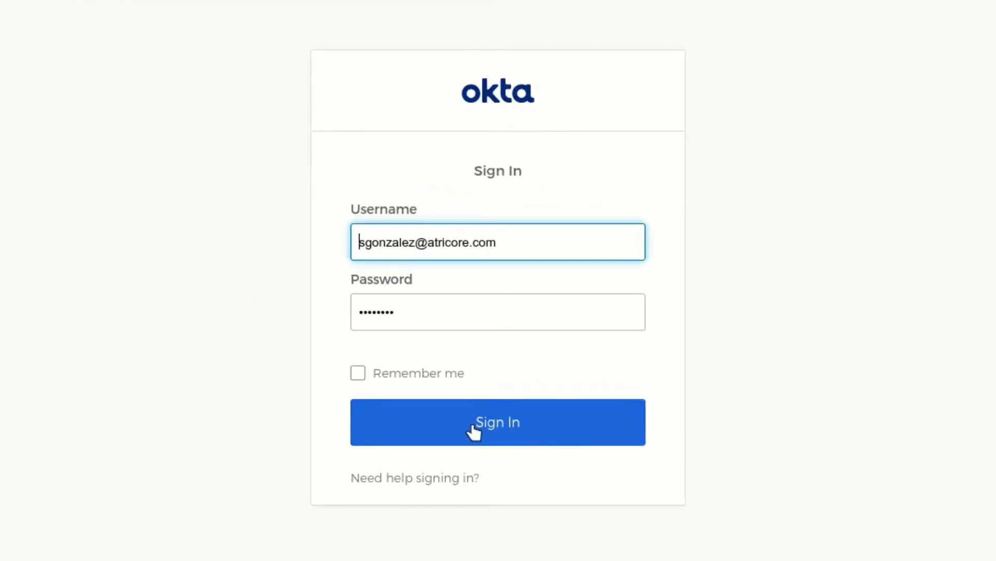
{"action": "left_click", "coordinate": [473, 425]}
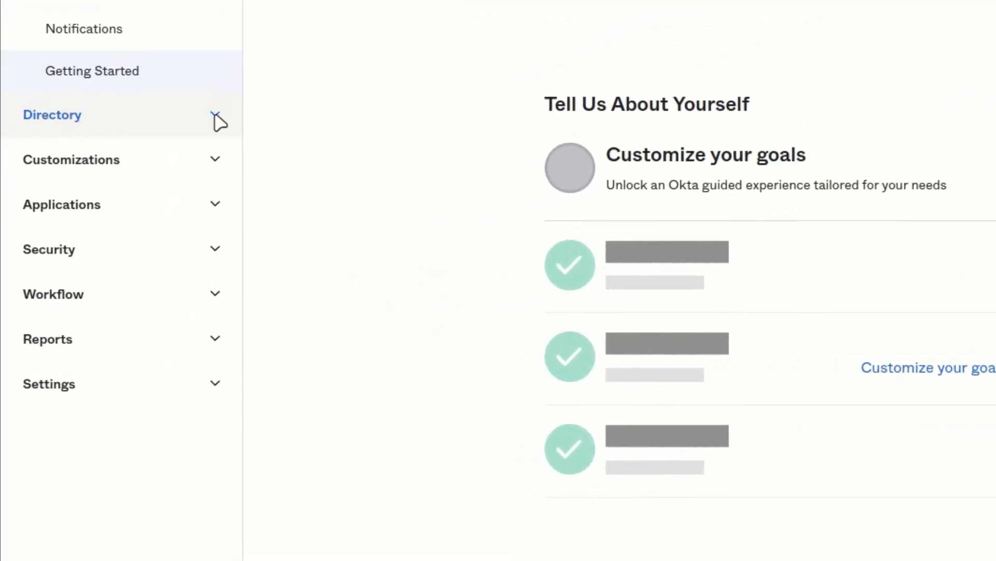
{"action": "left_click", "coordinate": [218, 122]}
{"action": "left_click", "coordinate": [69, 165]}
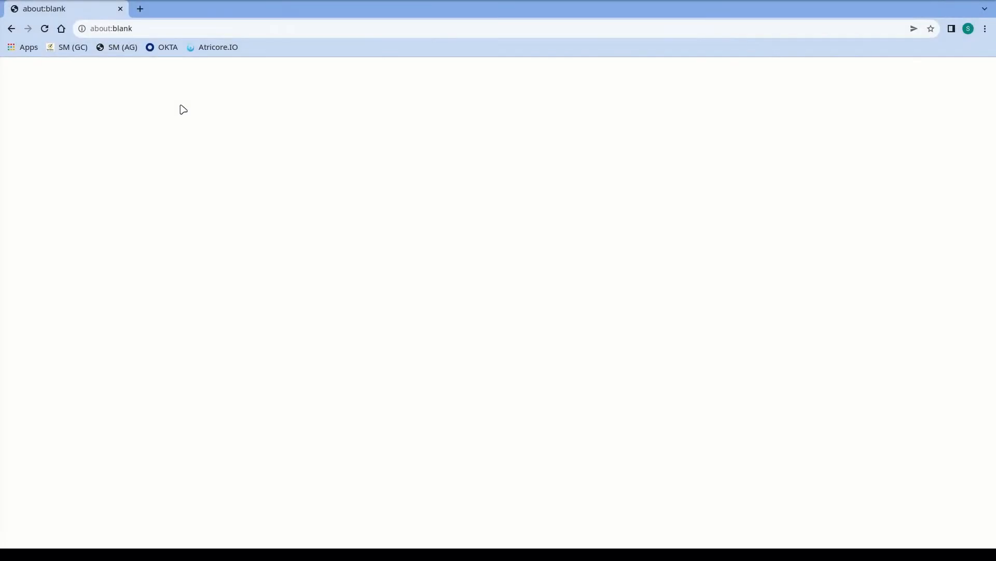
Step: Sign in to Atricore.IO from its bookmark using the autofilled credentials
{"action": "left_click", "coordinate": [212, 47]}
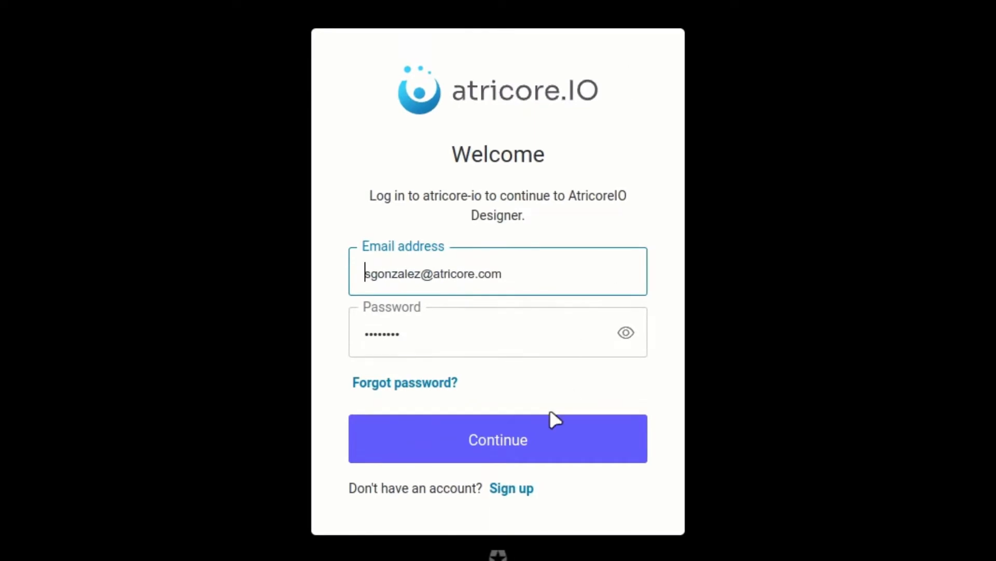
{"action": "left_click", "coordinate": [540, 432]}
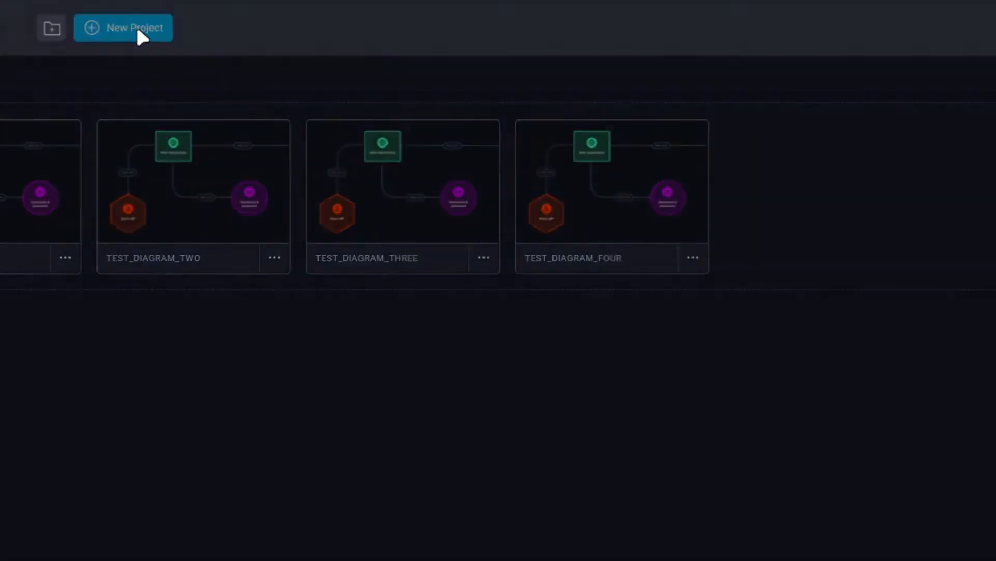
Step: Create a new project named 'contoso'
{"action": "left_click", "coordinate": [137, 30]}
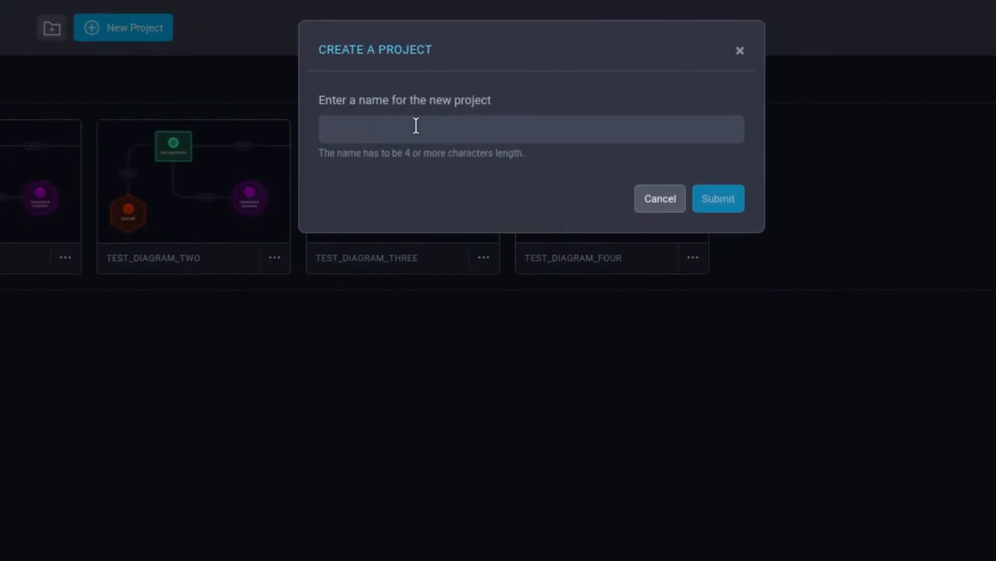
{"action": "left_click", "coordinate": [418, 126]}
{"action": "type", "text": "contoso"}
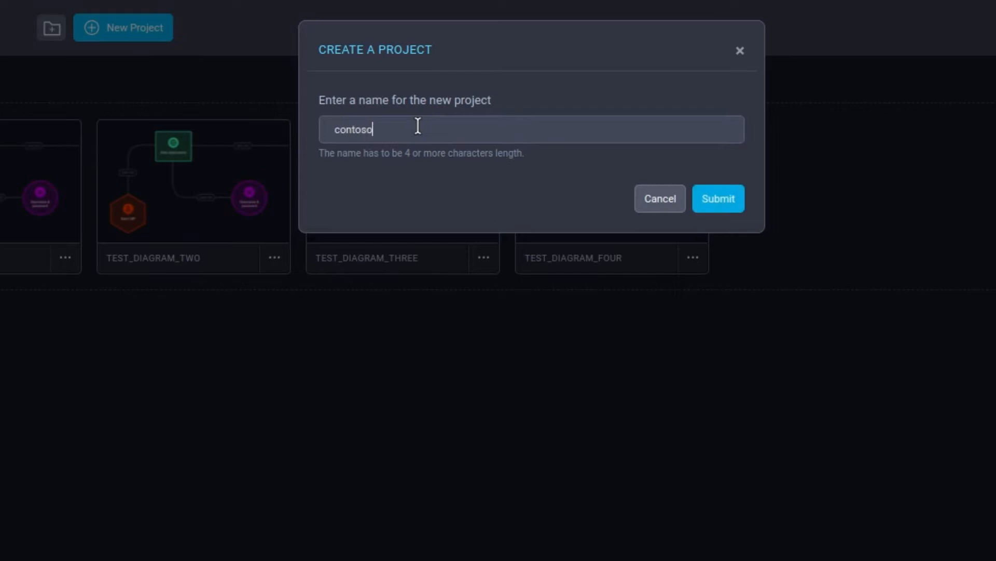
{"action": "key", "text": "Return"}
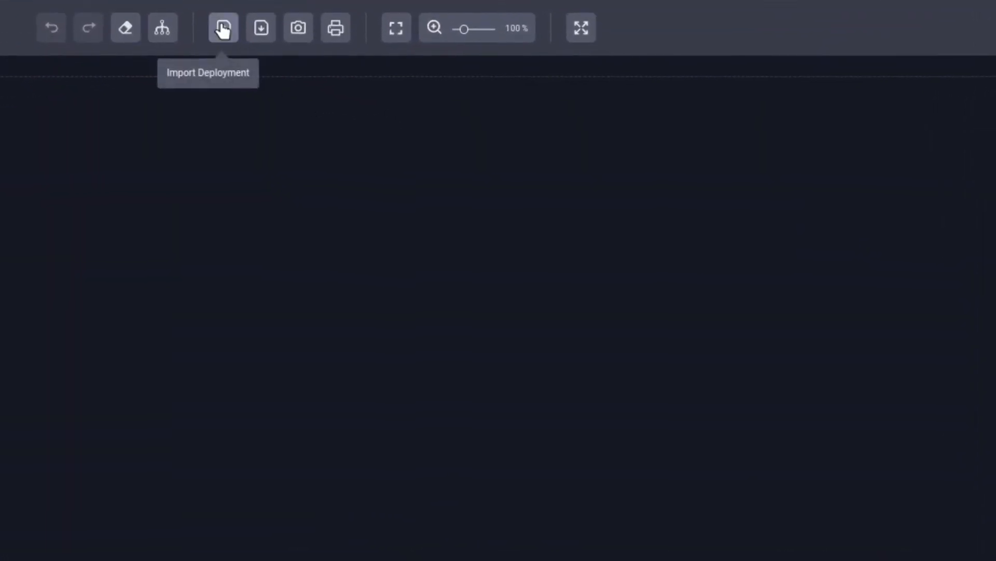
Step: Import the siteminder-contoso deployment and apply it to the diagram
{"action": "left_click", "coordinate": [223, 28]}
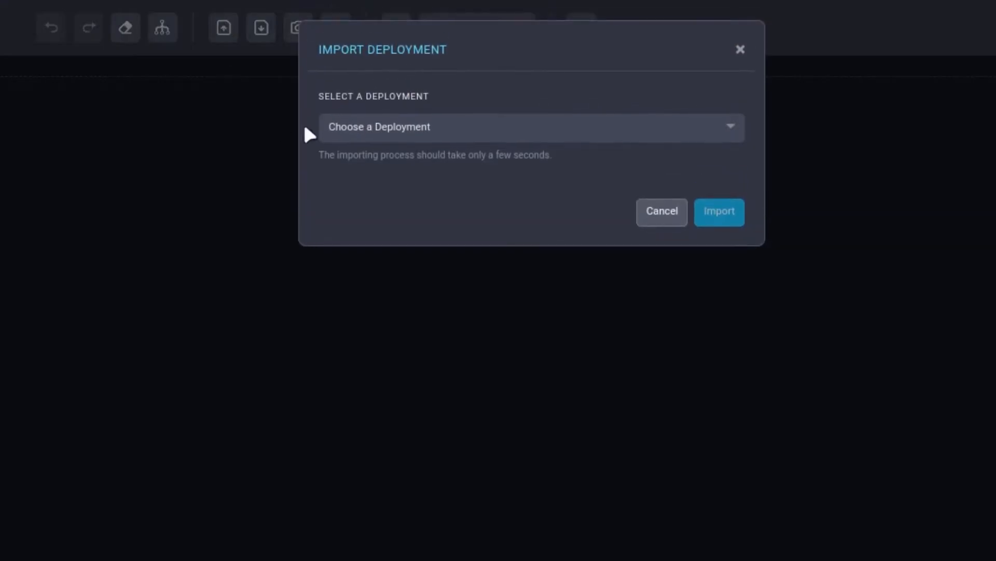
{"action": "left_click", "coordinate": [727, 127]}
{"action": "left_click", "coordinate": [403, 163]}
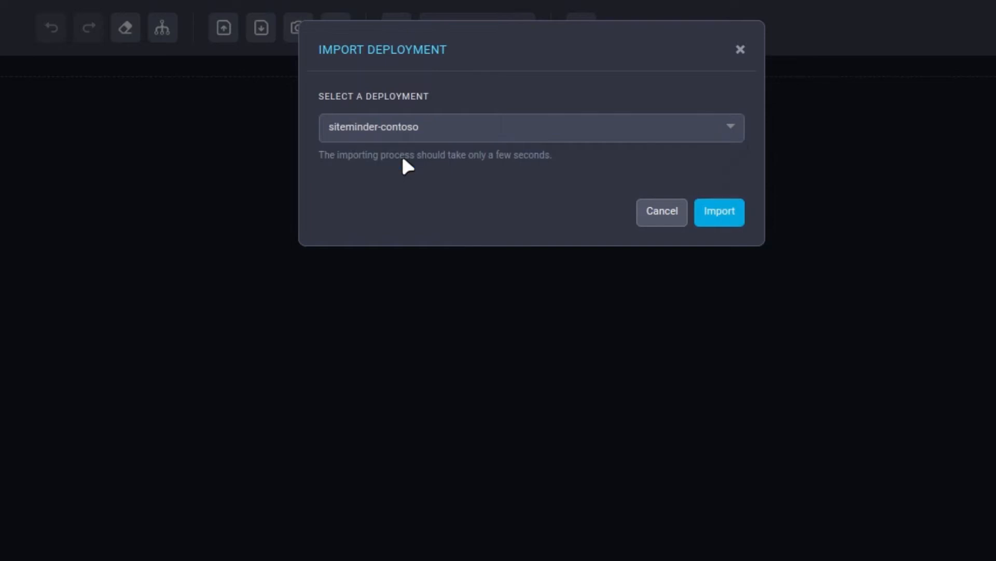
{"action": "left_click", "coordinate": [718, 217]}
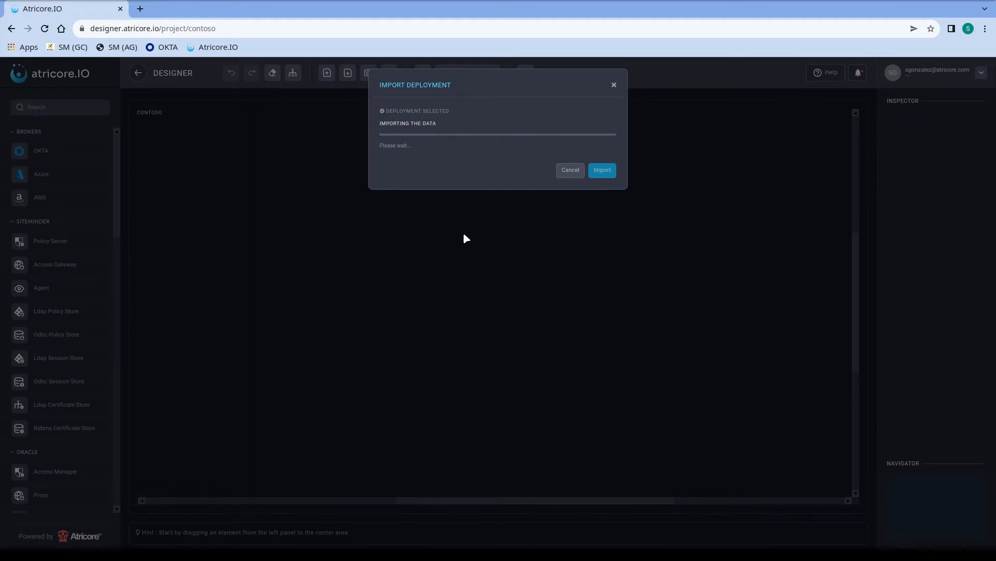
{"action": "left_click", "coordinate": [605, 166]}
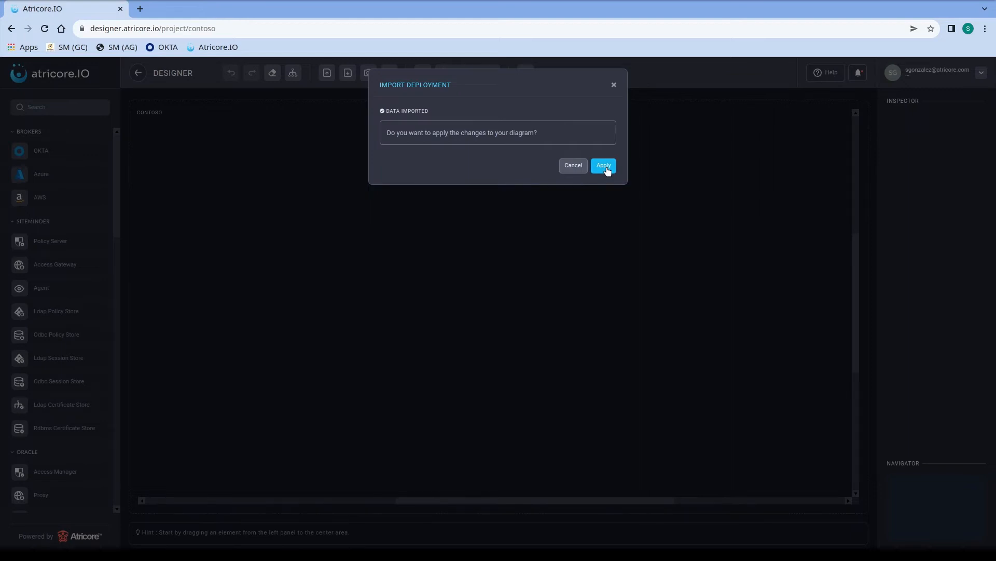
{"action": "scroll", "coordinate": [298, 306], "scroll_direction": "down", "scroll_amount": 6}
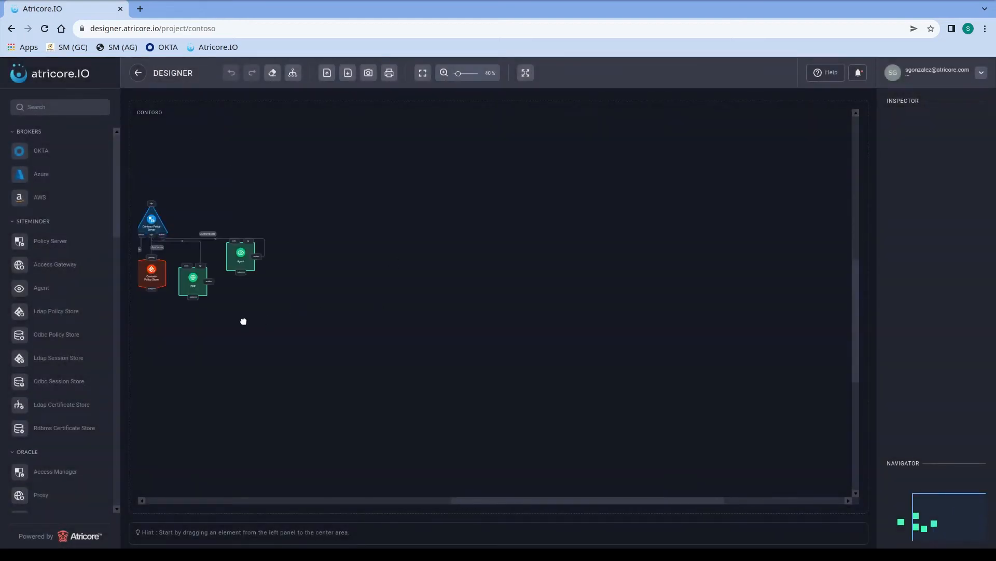
{"action": "left_click_drag", "start_coordinate": [243, 321], "coordinate": [459, 323]}
{"action": "scroll", "coordinate": [450, 317], "scroll_direction": "up", "scroll_amount": 4}
{"action": "left_click_drag", "start_coordinate": [332, 331], "coordinate": [437, 408]}
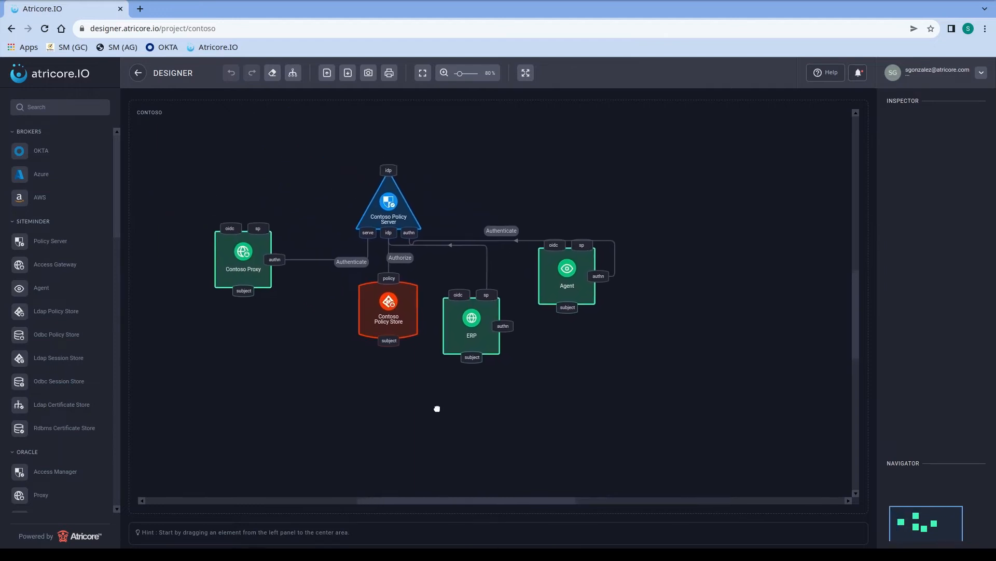
{"action": "left_click", "coordinate": [384, 212]}
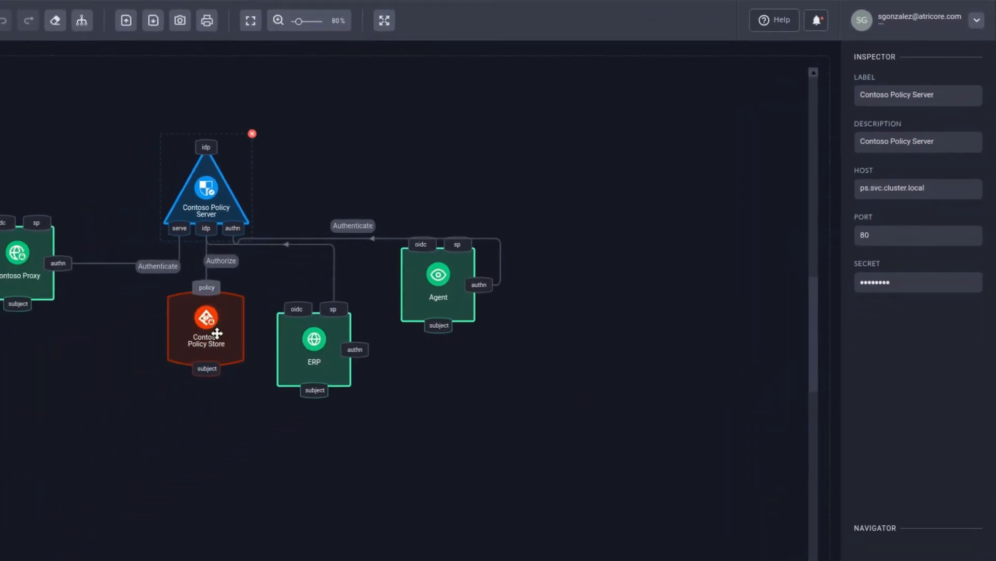
{"action": "left_click", "coordinate": [217, 333]}
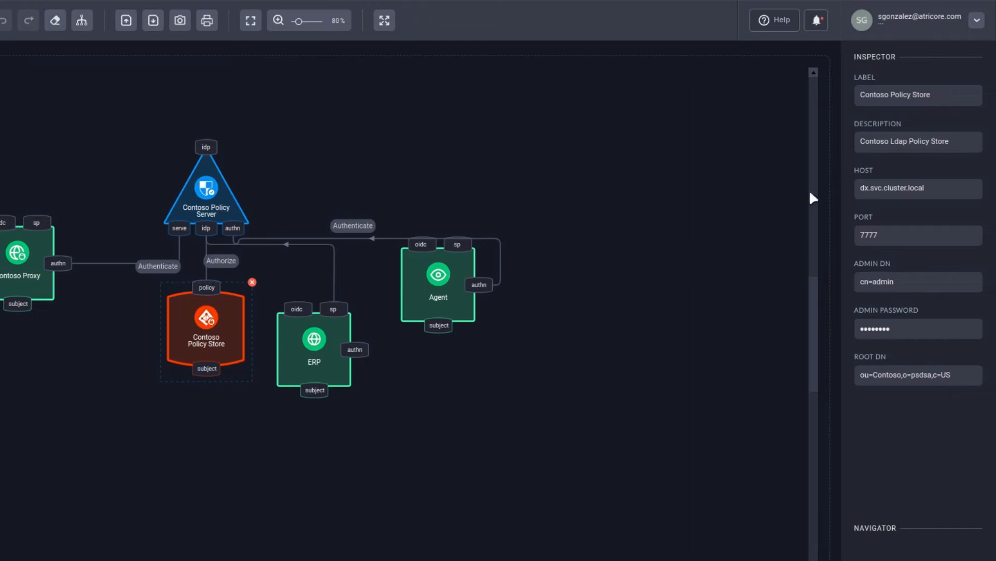
{"action": "left_click", "coordinate": [310, 373]}
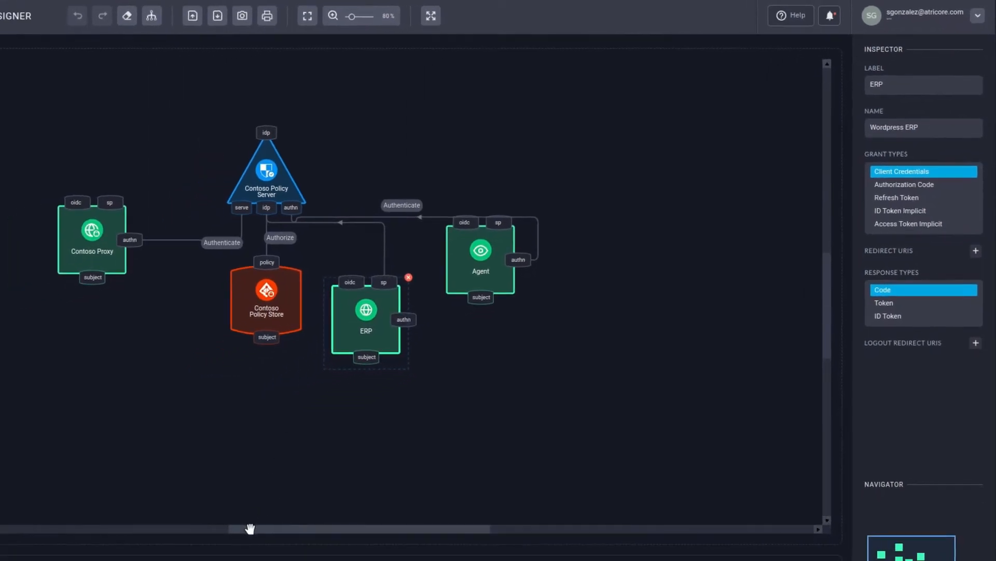
{"action": "left_click_drag", "start_coordinate": [251, 529], "coordinate": [286, 528]}
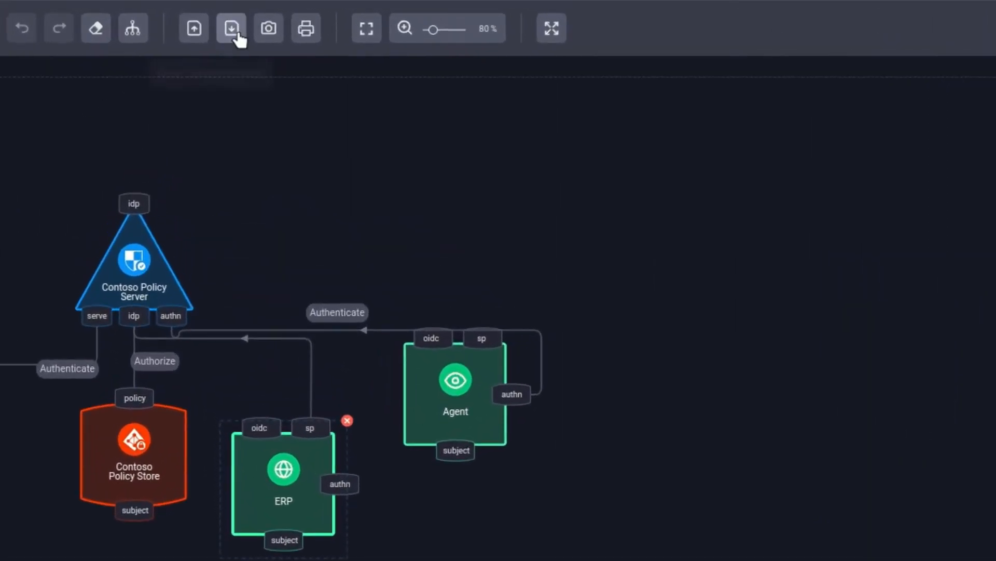
{"action": "left_click", "coordinate": [197, 33]}
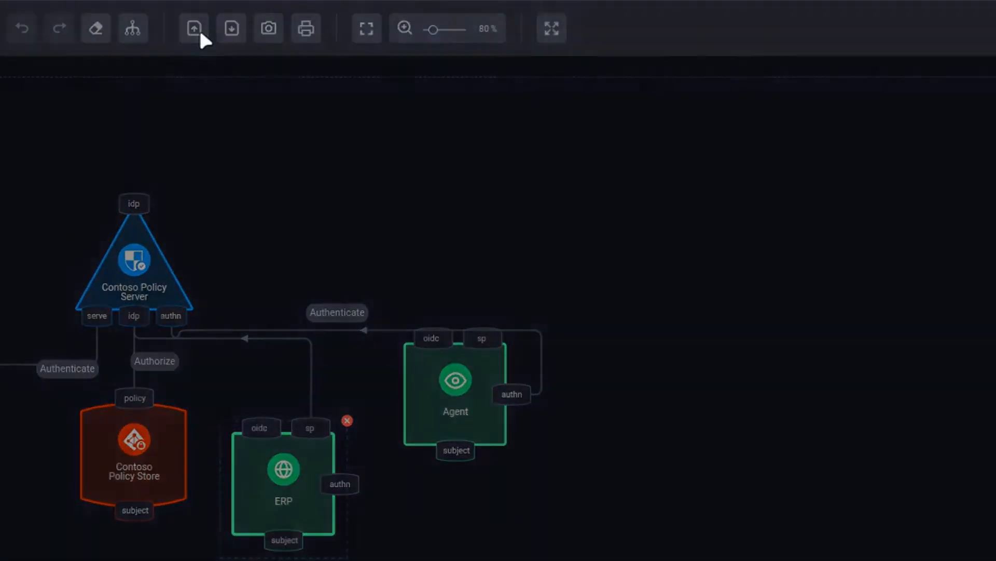
Step: Import the okta-contoso deployment and apply its nodes to the contoso diagram
{"action": "left_click", "coordinate": [472, 130]}
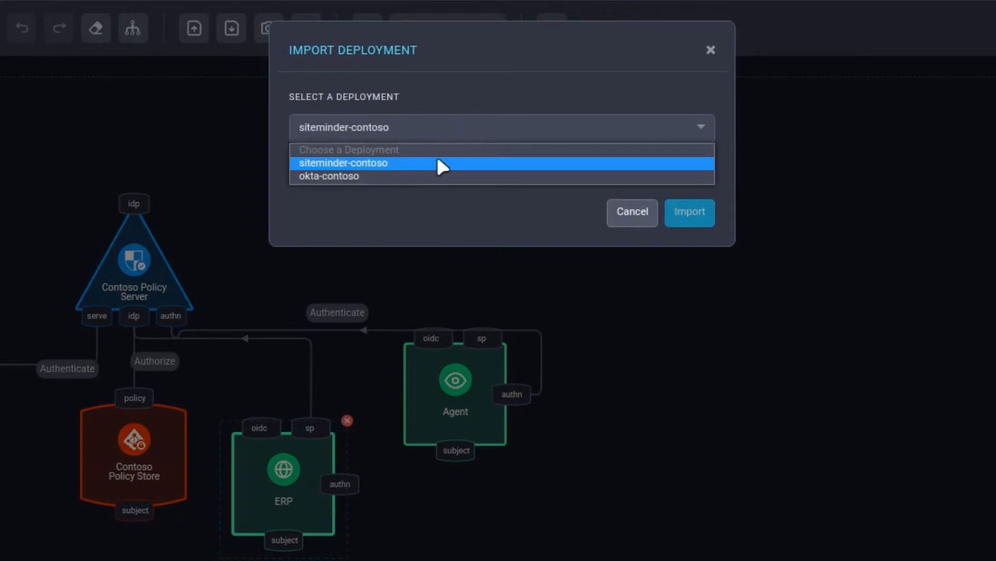
{"action": "left_click", "coordinate": [363, 177]}
{"action": "left_click", "coordinate": [682, 213]}
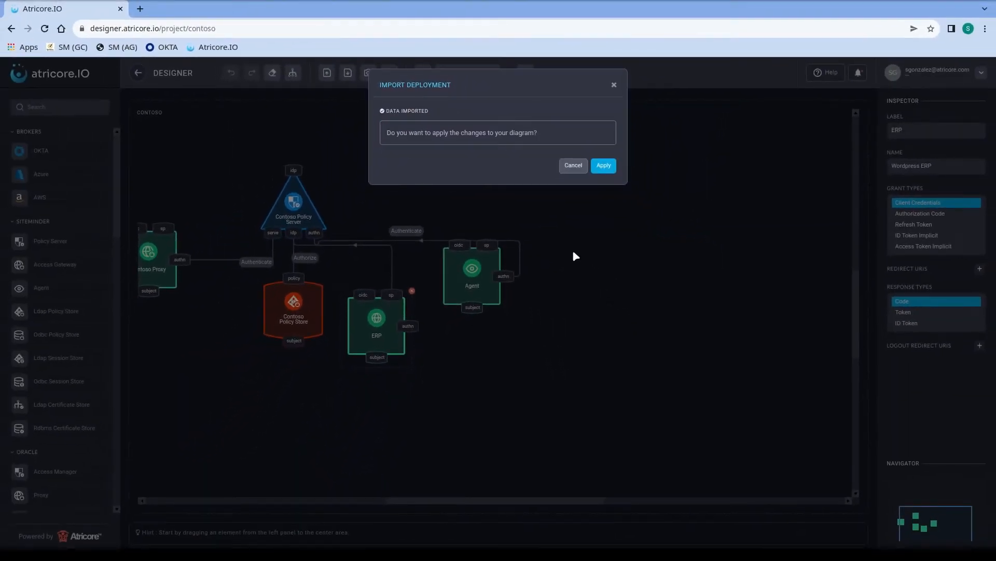
{"action": "left_click", "coordinate": [602, 168]}
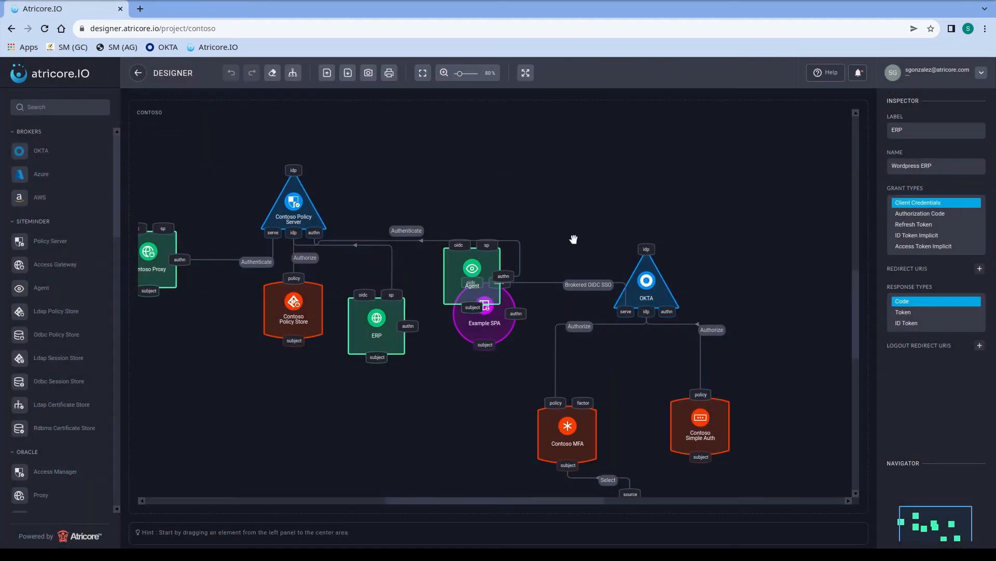
Step: Move Example SPA, OKTA, Contoso Policy Store, ERP and Agent apart on the canvas
{"action": "left_click_drag", "start_coordinate": [484, 329], "coordinate": [790, 299]}
{"action": "left_click_drag", "start_coordinate": [653, 292], "coordinate": [653, 217]}
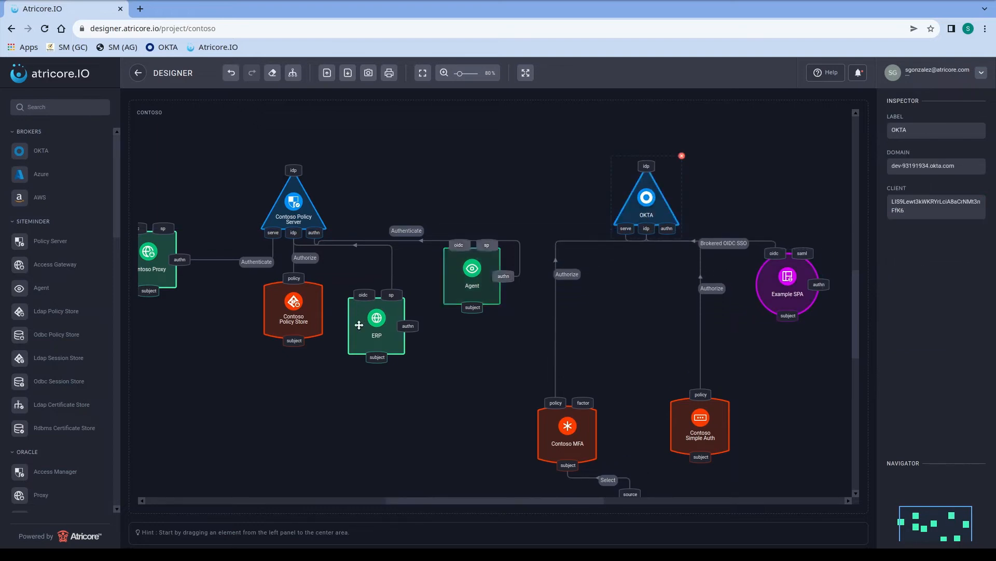
{"action": "left_click_drag", "start_coordinate": [292, 337], "coordinate": [288, 354]}
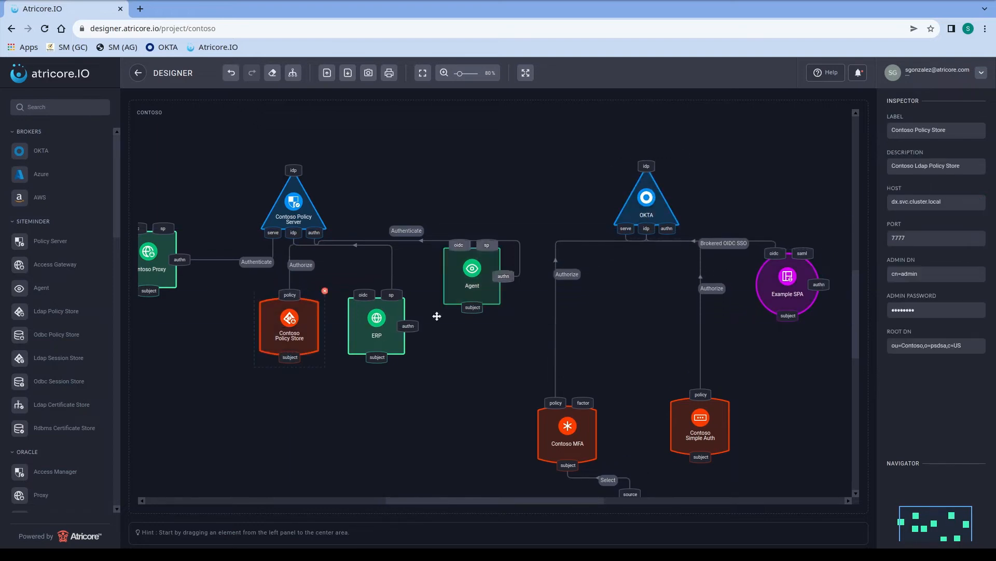
{"action": "left_click_drag", "start_coordinate": [403, 355], "coordinate": [440, 370]}
{"action": "left_click_drag", "start_coordinate": [482, 287], "coordinate": [644, 235]}
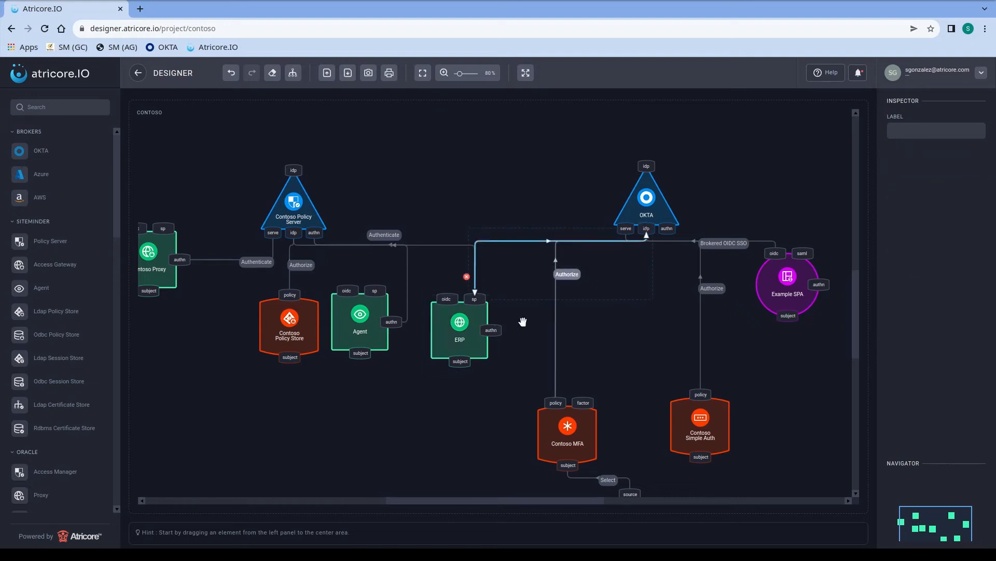
Step: Select the ERP node to review its settings
{"action": "left_click", "coordinate": [450, 356]}
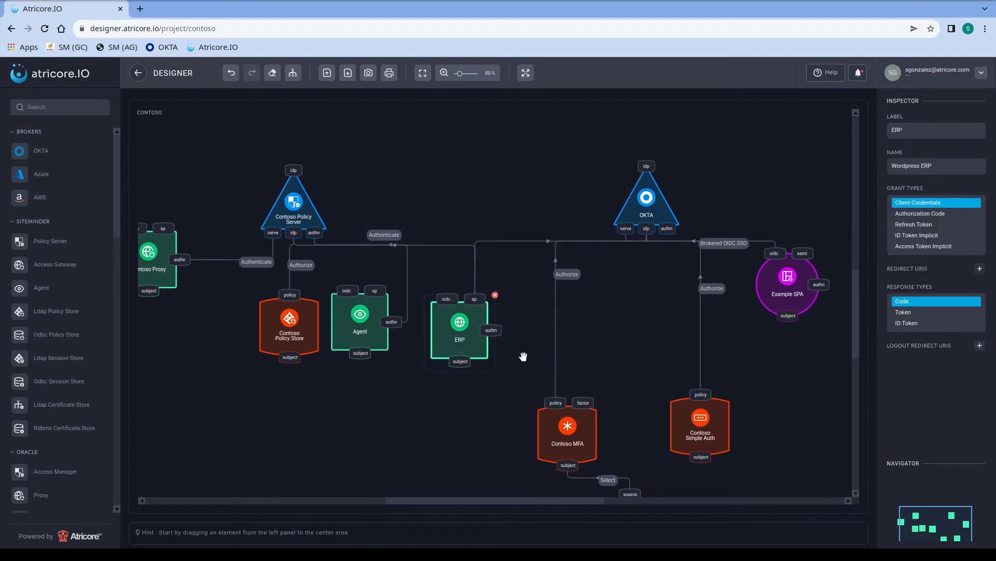
{"action": "scroll", "coordinate": [523, 356], "scroll_direction": "down", "scroll_amount": 2}
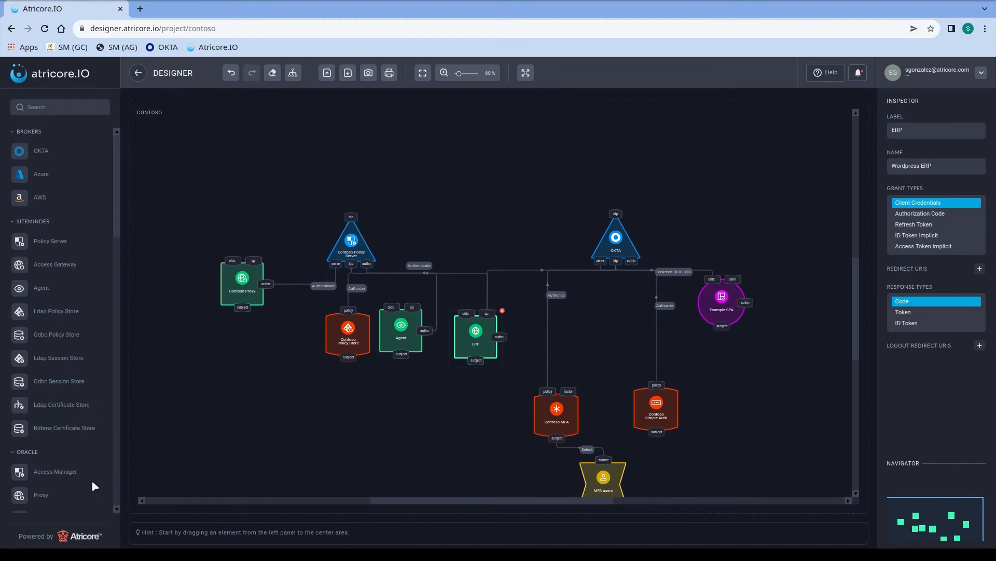
{"action": "left_click_drag", "start_coordinate": [115, 223], "coordinate": [118, 506]}
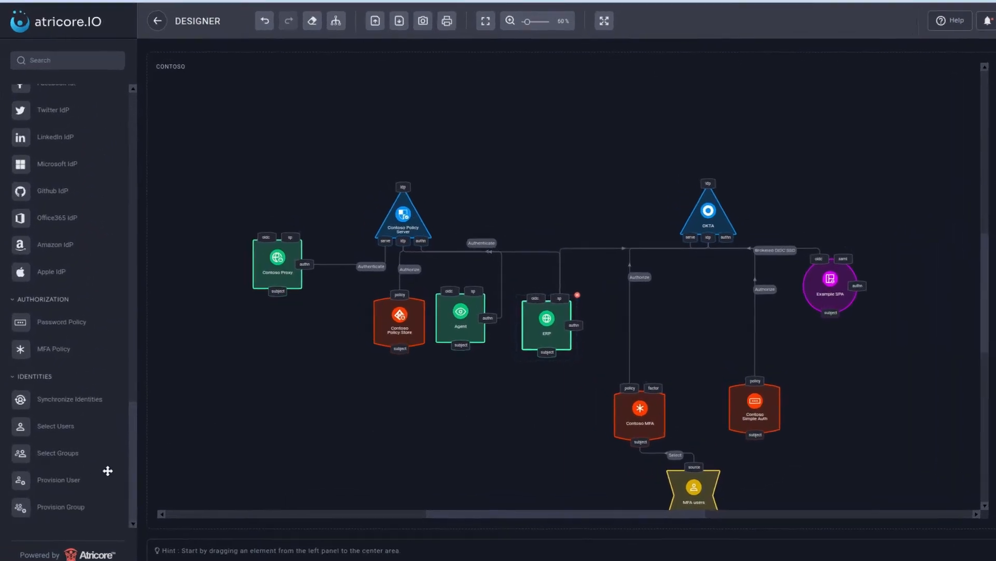
Step: Add Synchronize Identities, linking Contoso Policy Server to its source and its target to OKTA
{"action": "left_click_drag", "start_coordinate": [72, 402], "coordinate": [556, 156]}
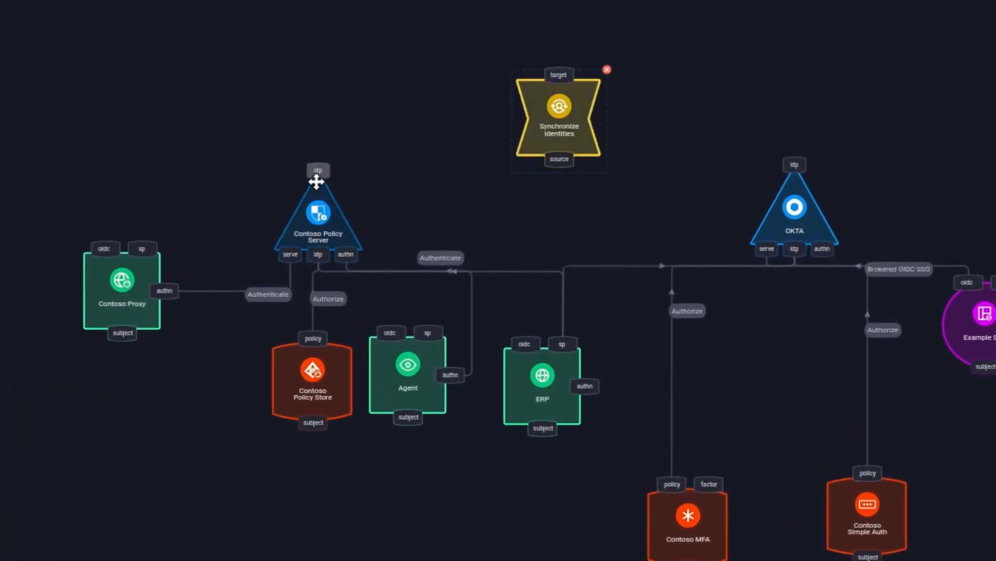
{"action": "left_click_drag", "start_coordinate": [316, 178], "coordinate": [551, 168]}
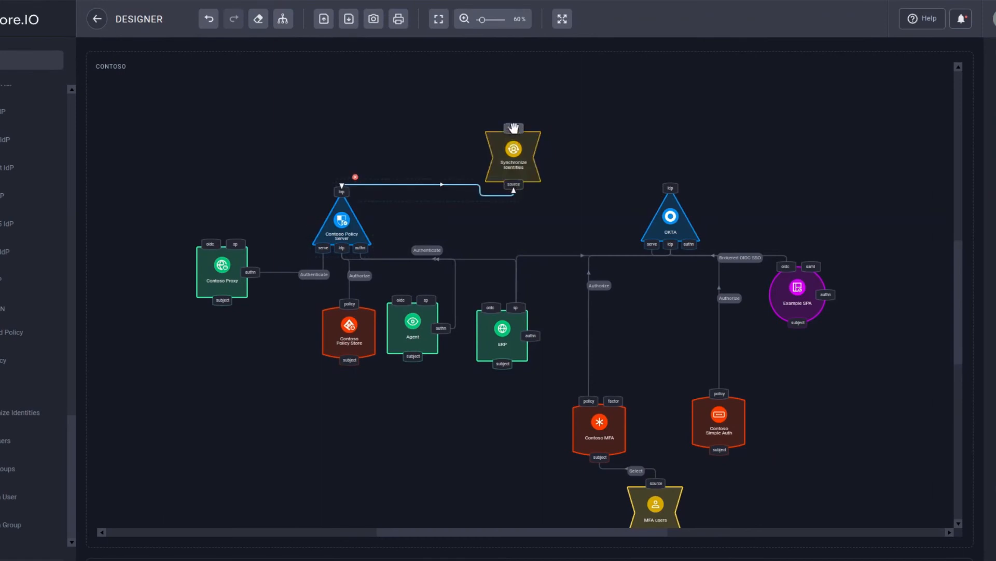
{"action": "left_click_drag", "start_coordinate": [514, 128], "coordinate": [672, 200]}
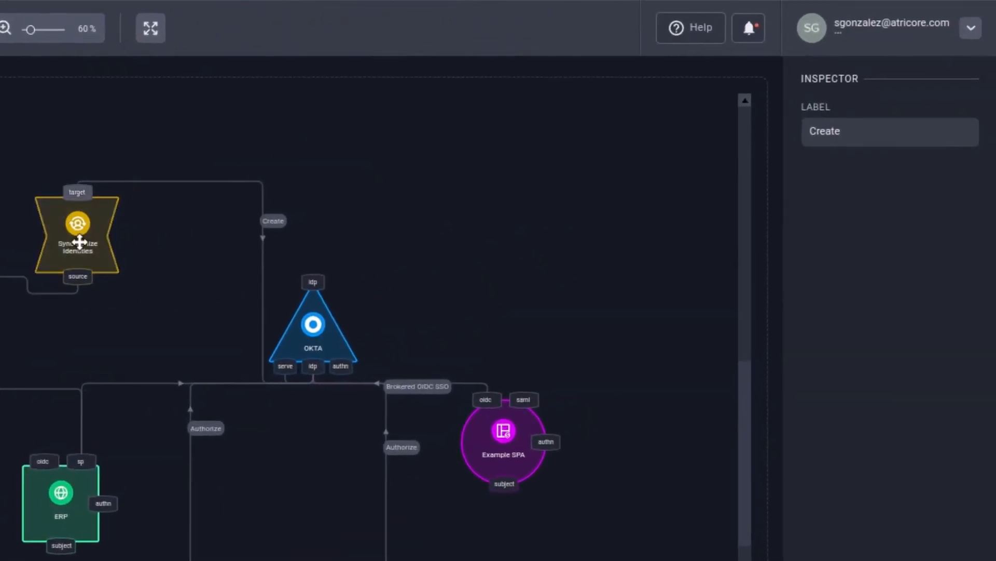
{"action": "left_click", "coordinate": [513, 151]}
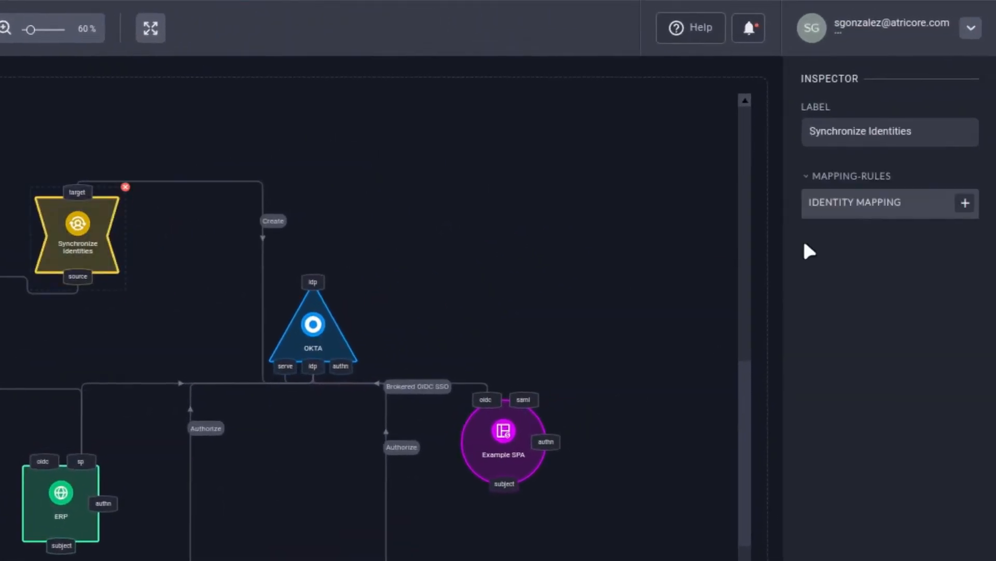
Step: Add three Source/Target identity mapping rules: mail→email, sn→last_name and cn→first_name
{"action": "left_click", "coordinate": [967, 205]}
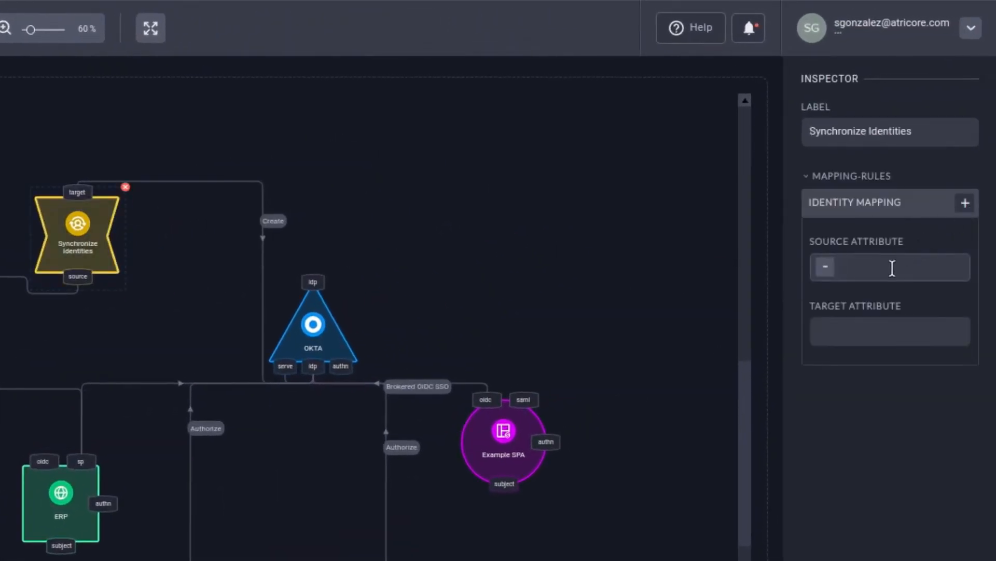
{"action": "key", "text": "Tab"}
{"action": "type", "text": "e"}
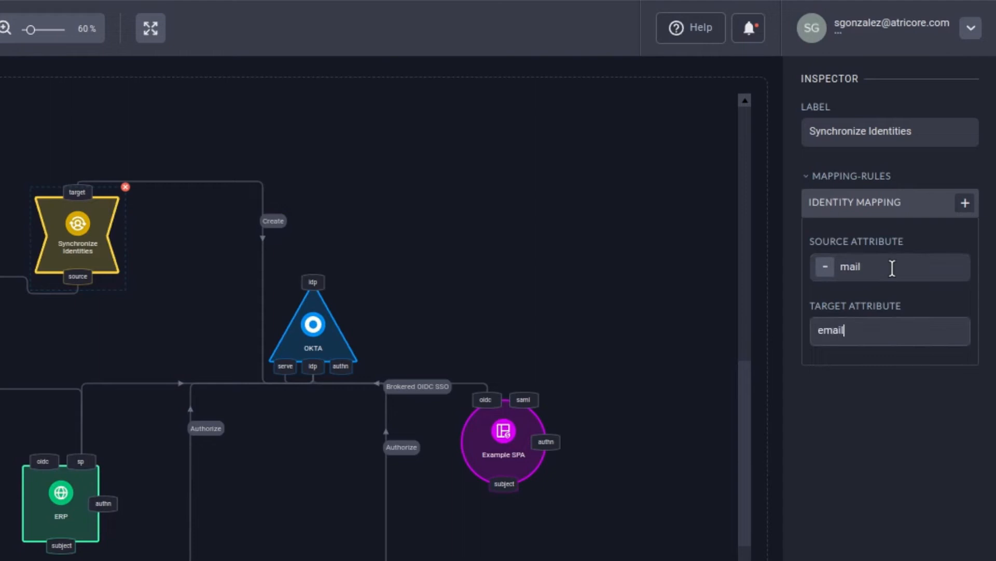
{"action": "left_click", "coordinate": [965, 210]}
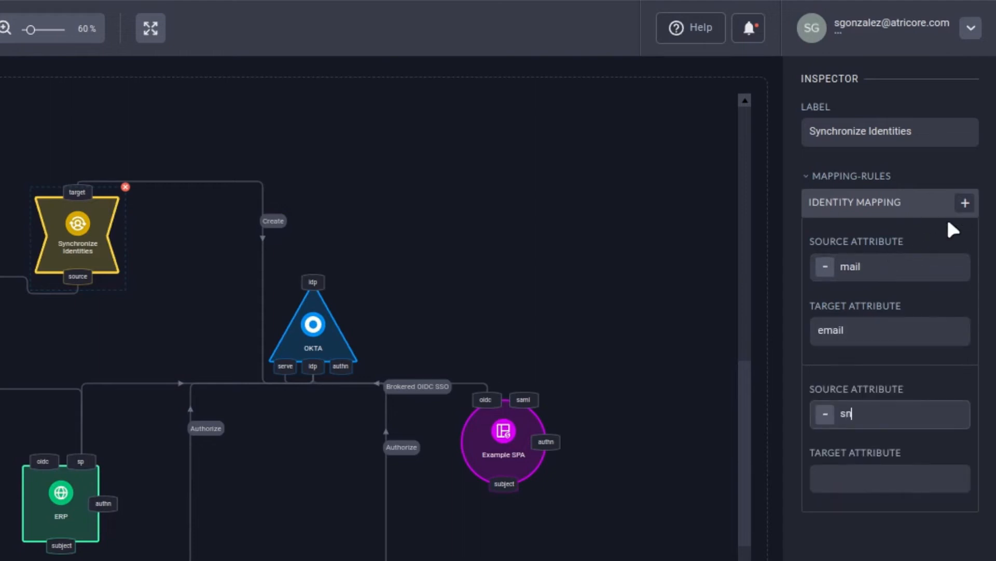
{"action": "key", "text": "Tab"}
{"action": "type", "text": "last_nam"}
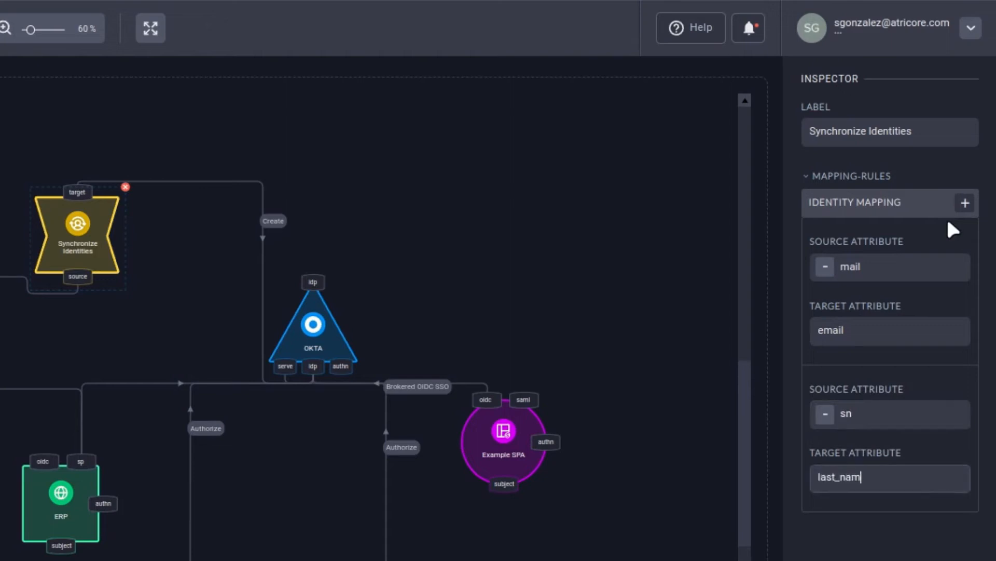
{"action": "left_click", "coordinate": [965, 204]}
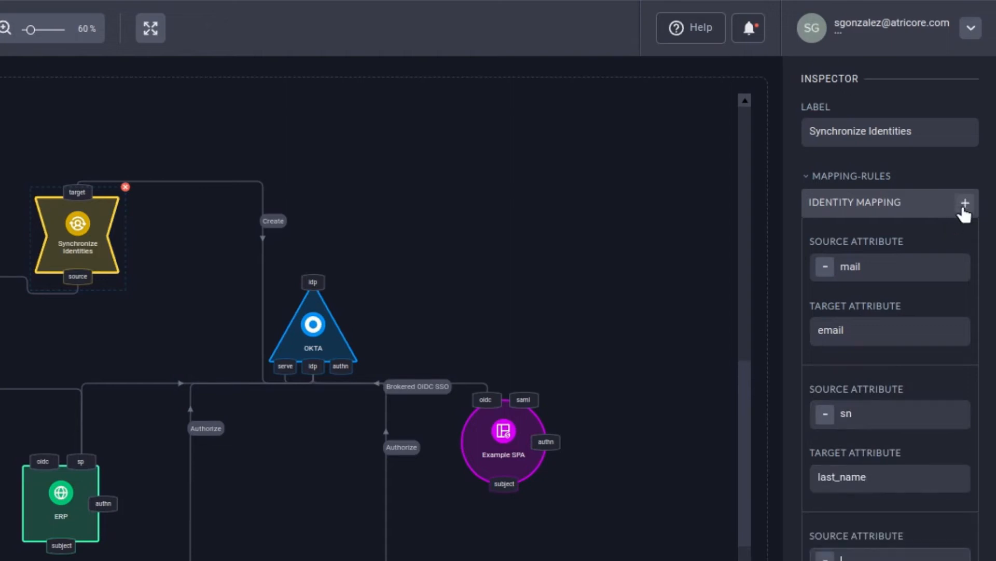
{"action": "type", "text": "cn"}
{"action": "key", "text": "Tab"}
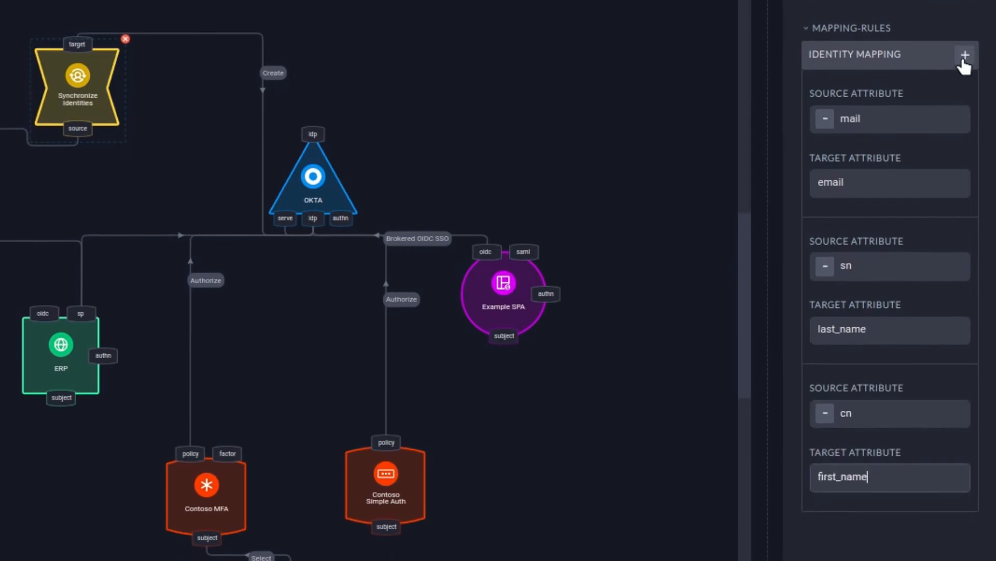
{"action": "left_click", "coordinate": [609, 90]}
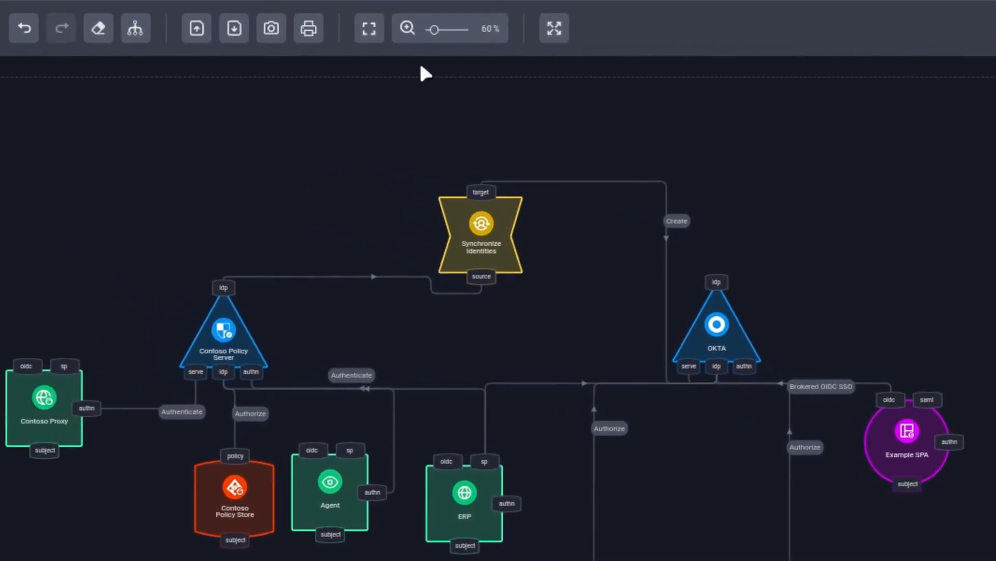
Step: Export the Contoso project and accept the export-success confirmation
{"action": "left_click", "coordinate": [234, 29]}
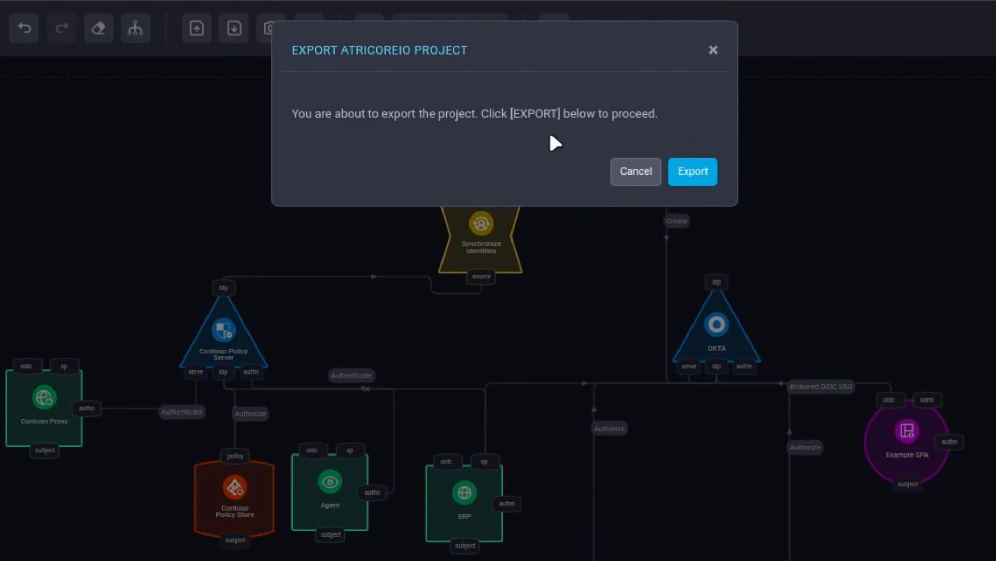
{"action": "left_click", "coordinate": [695, 175]}
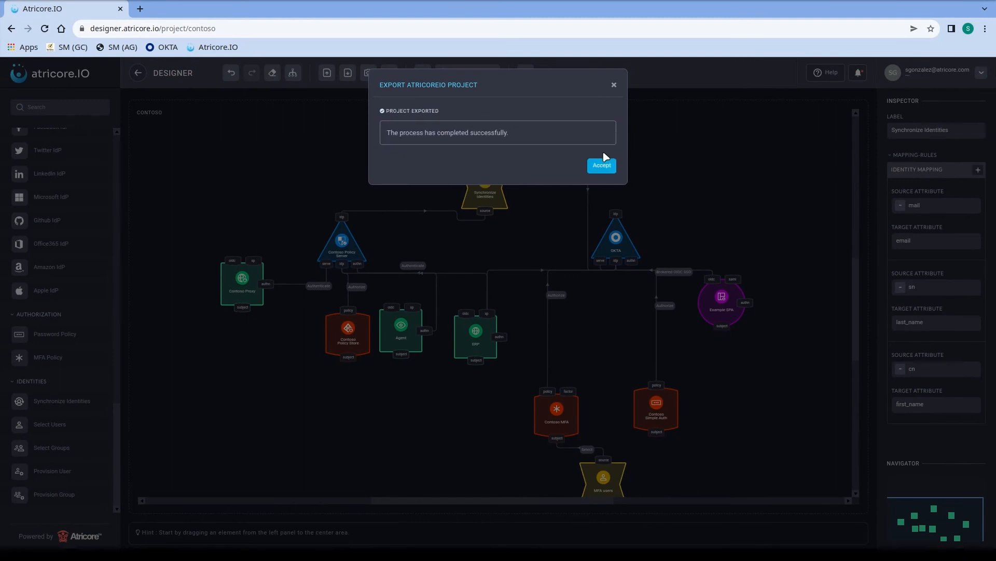
{"action": "left_click", "coordinate": [601, 166]}
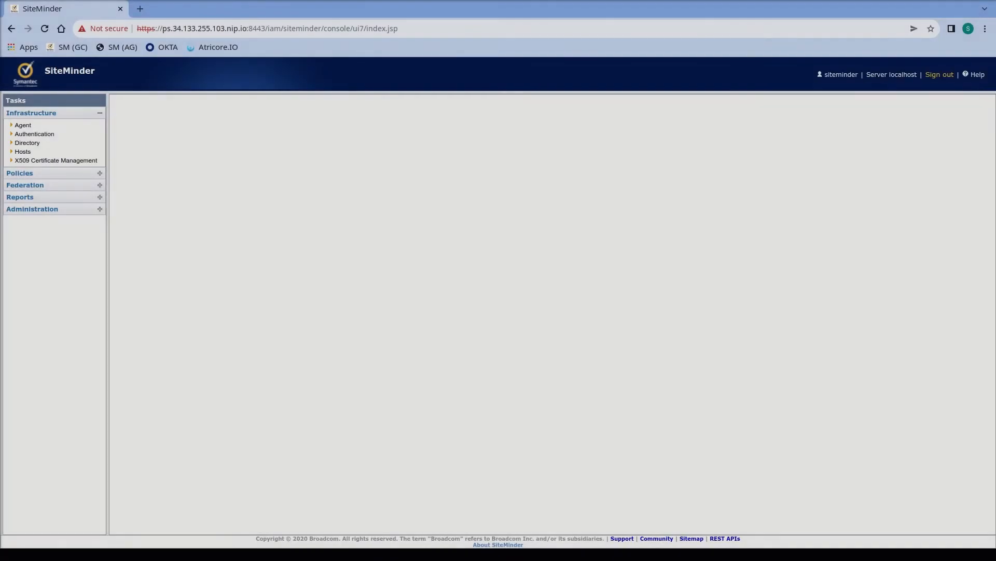
Step: Review the Authentication Schemes list and spot the exampleapp-authscheme-jwt scheme
{"action": "left_click", "coordinate": [27, 134]}
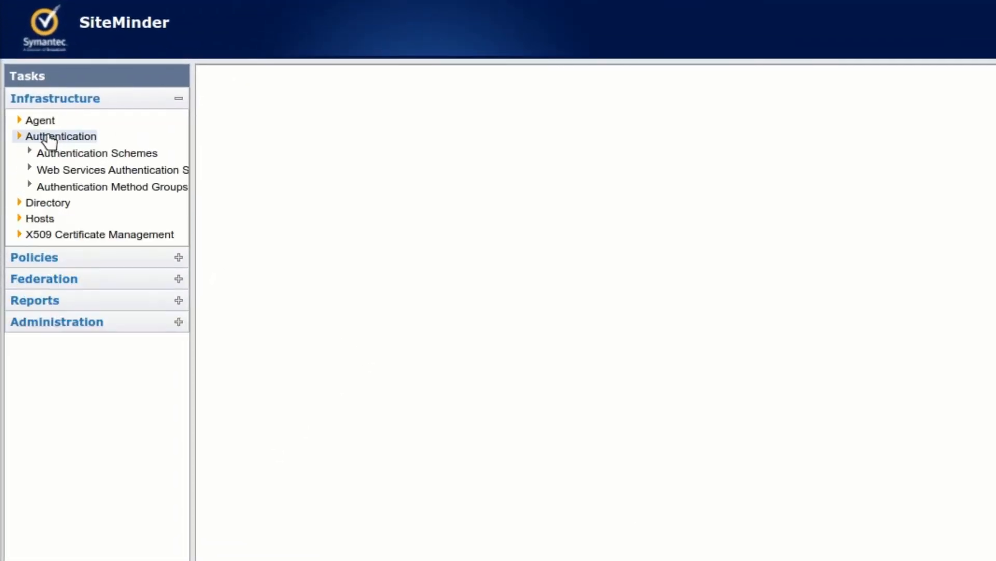
{"action": "left_click", "coordinate": [81, 153]}
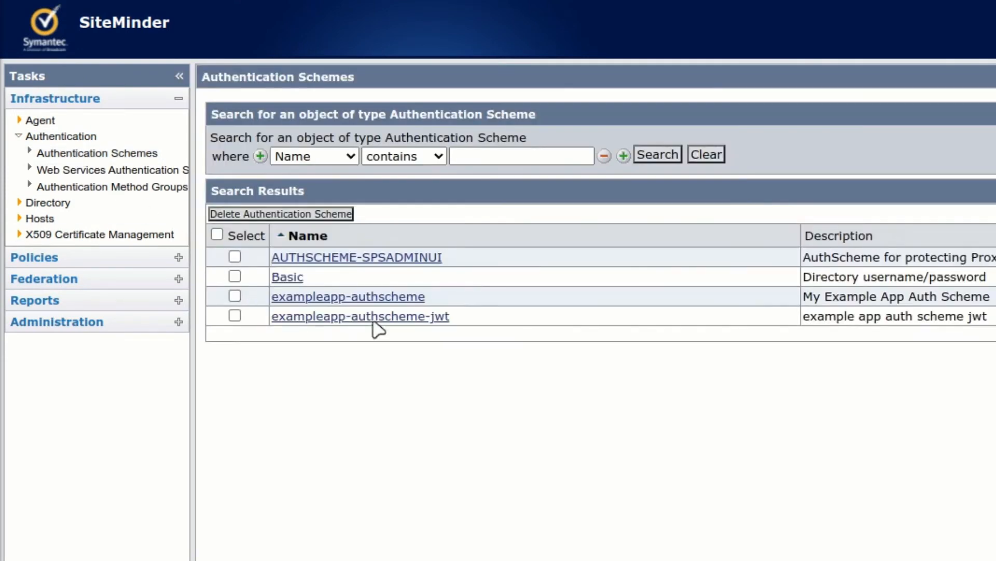
{"action": "left_click_drag", "start_coordinate": [318, 329], "coordinate": [273, 316]}
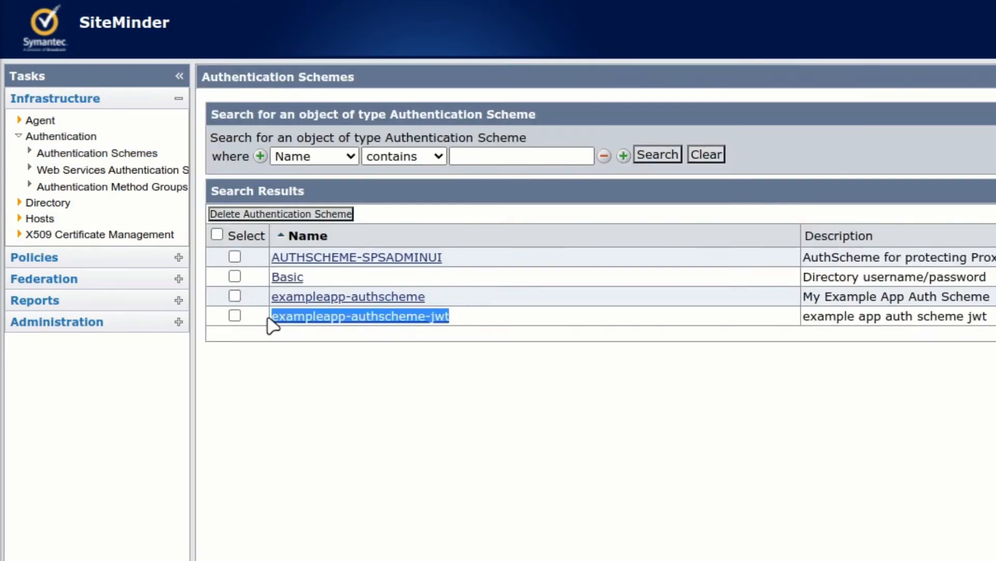
Step: Open exampleapp-realm under Domain Realms and confirm its scheme is exampleapp-authscheme-jwt
{"action": "left_click", "coordinate": [41, 260]}
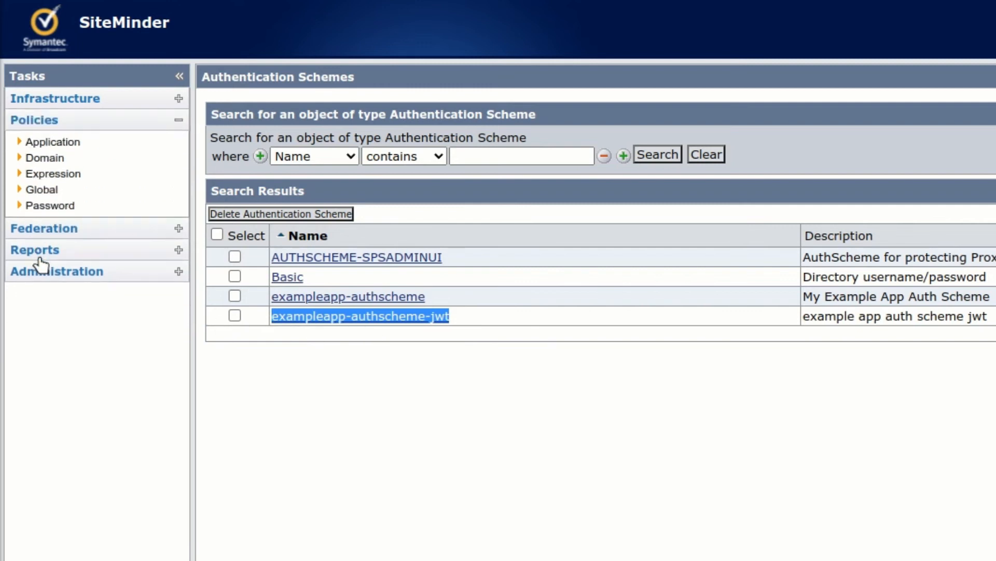
{"action": "left_click", "coordinate": [51, 158]}
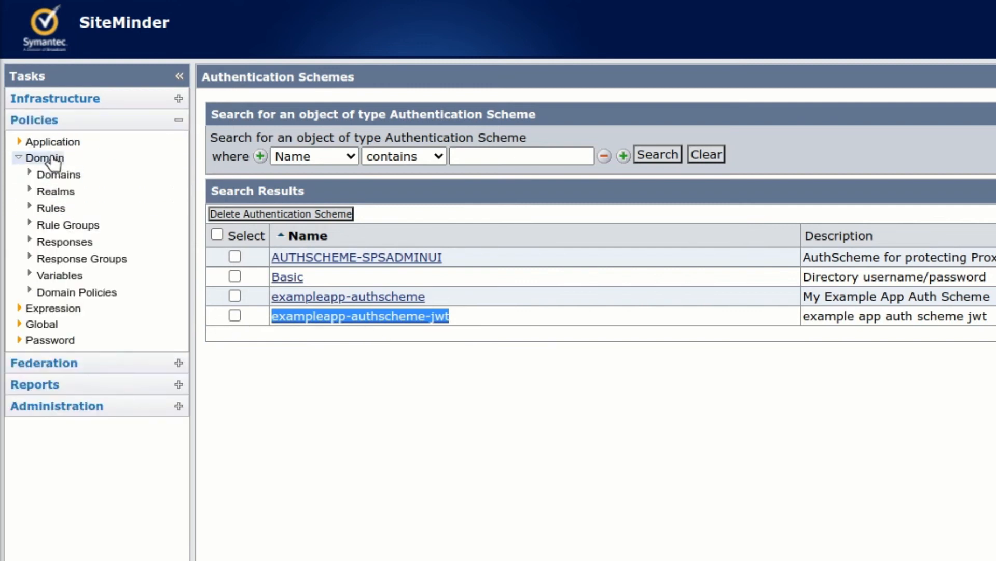
{"action": "left_click", "coordinate": [59, 191]}
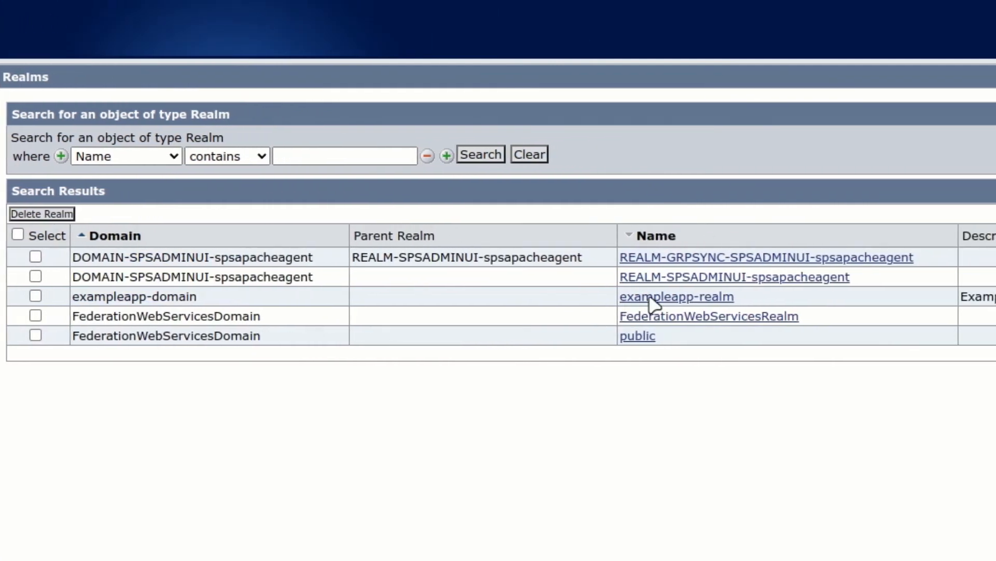
{"action": "left_click", "coordinate": [649, 299]}
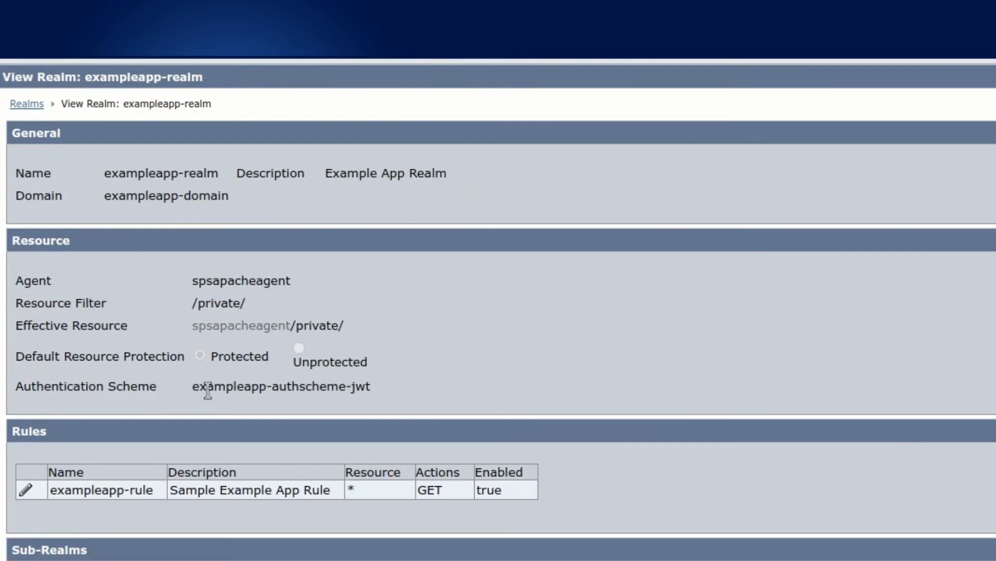
{"action": "left_click_drag", "start_coordinate": [193, 388], "coordinate": [385, 396]}
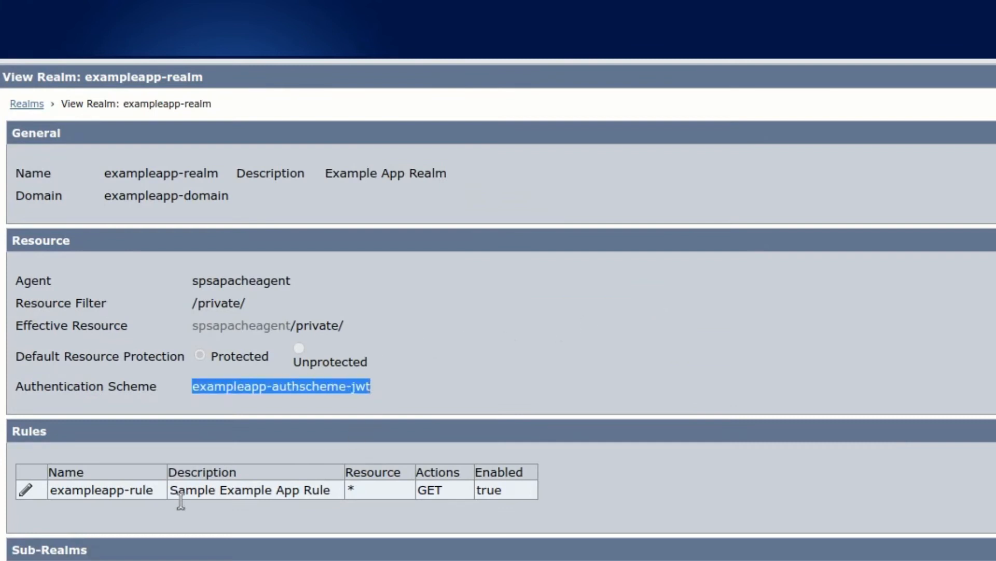
{"action": "left_click", "coordinate": [6, 539]}
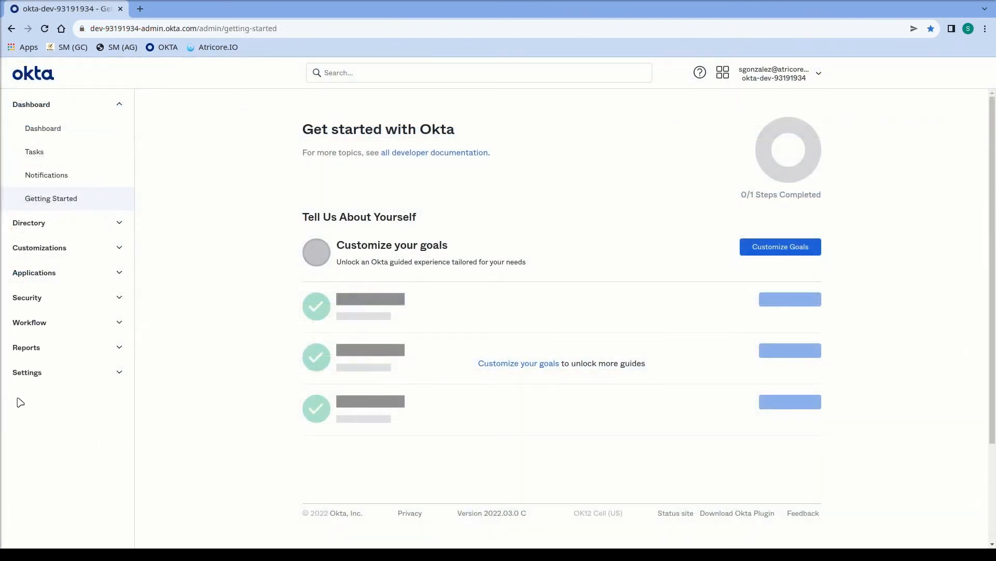
Step: Check Atricore IO - WPERP in the Applications list, then view the People directory
{"action": "left_click", "coordinate": [119, 275]}
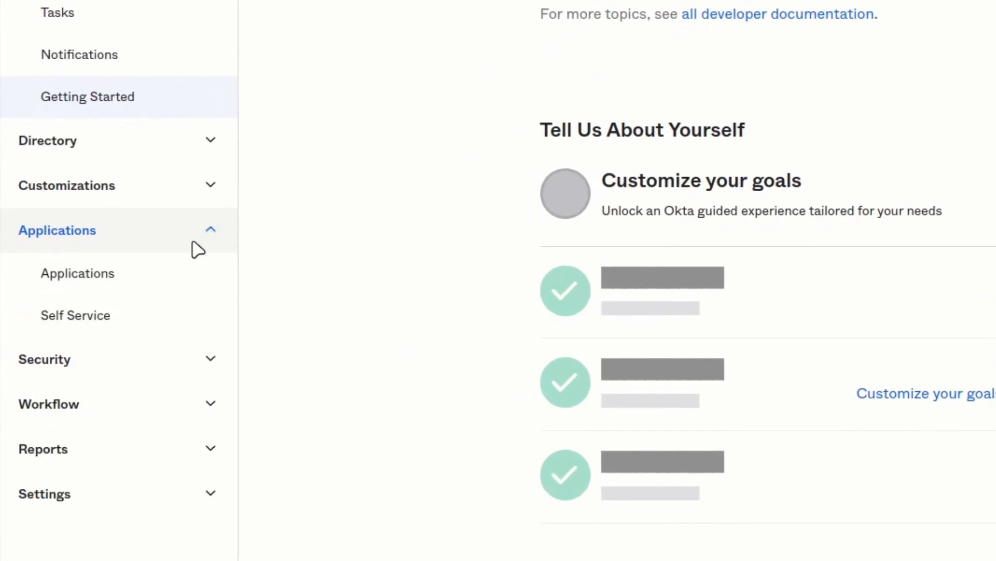
{"action": "left_click", "coordinate": [95, 274]}
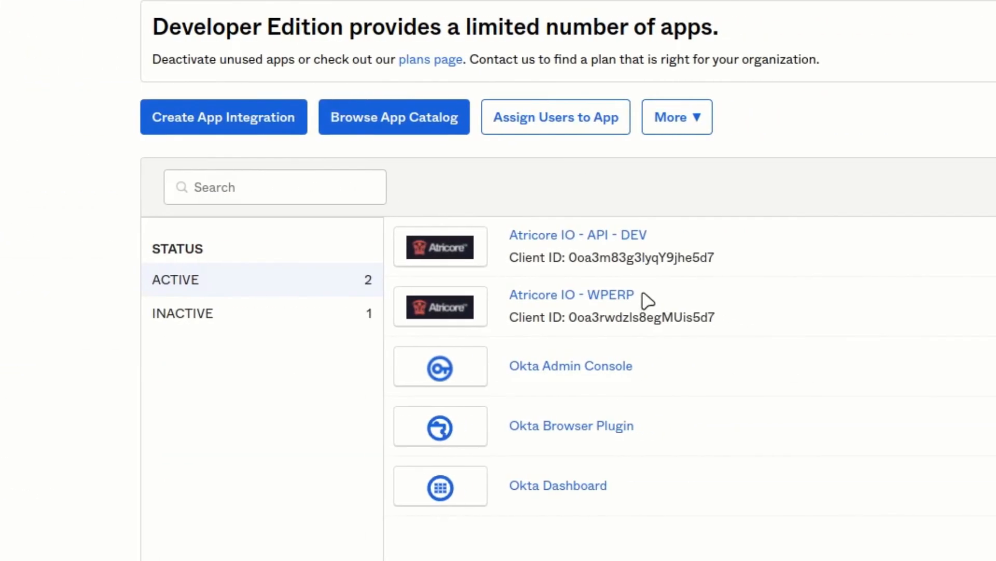
{"action": "left_click_drag", "start_coordinate": [639, 294], "coordinate": [501, 295]}
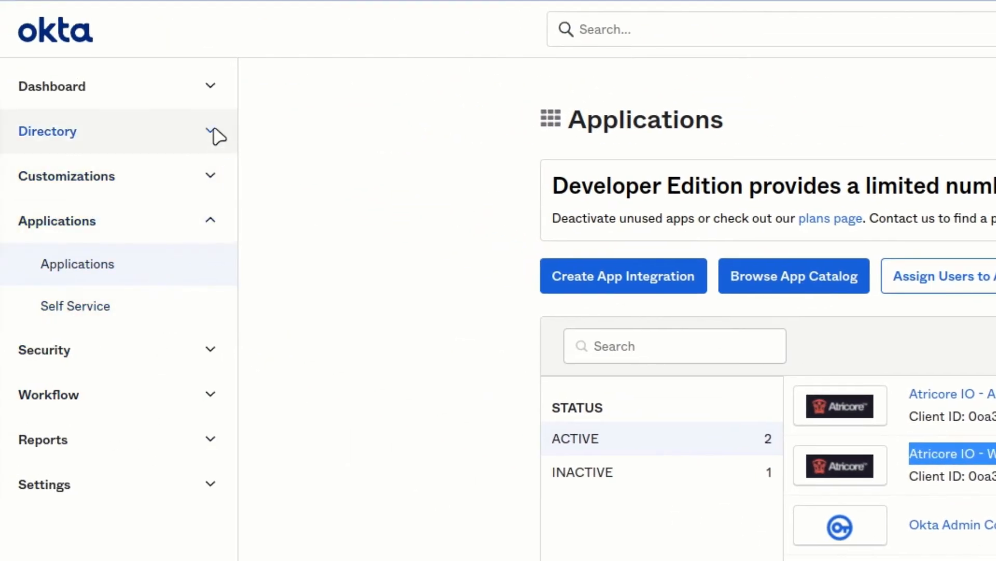
{"action": "left_click", "coordinate": [215, 136]}
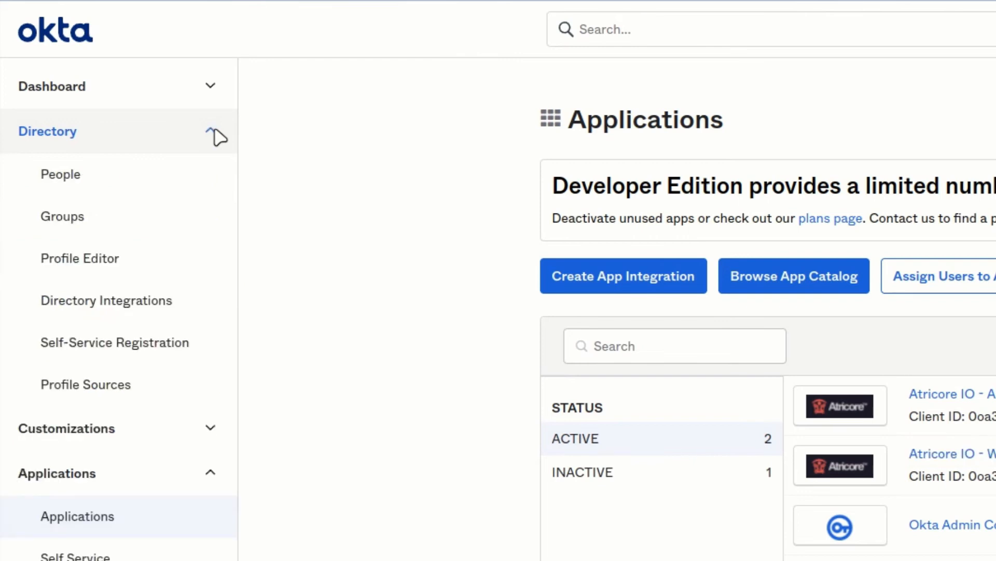
{"action": "left_click", "coordinate": [78, 185]}
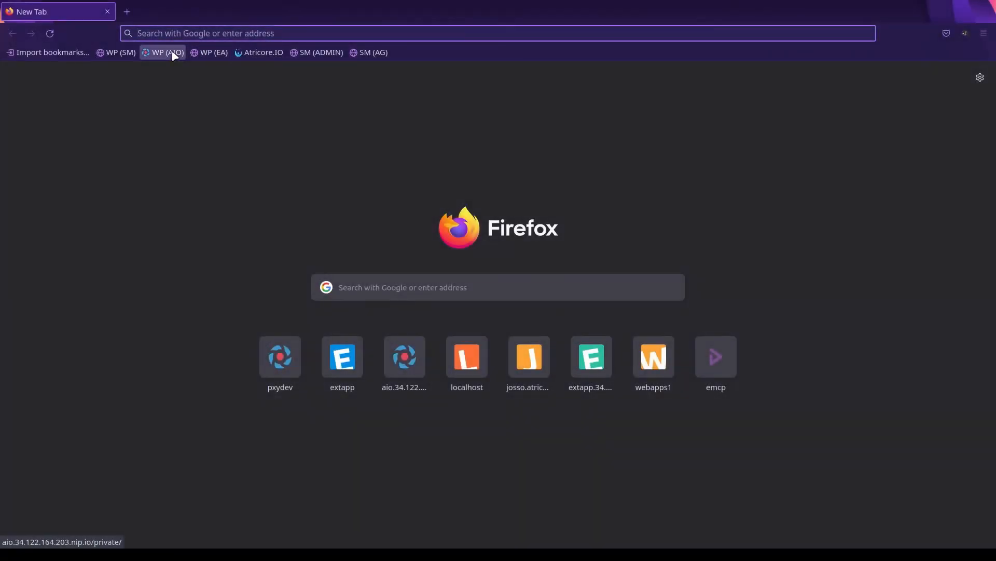
Step: From the WP (AIO) bookmark, sign in through SiteMinder with the administrator username and password
{"action": "left_click", "coordinate": [168, 52]}
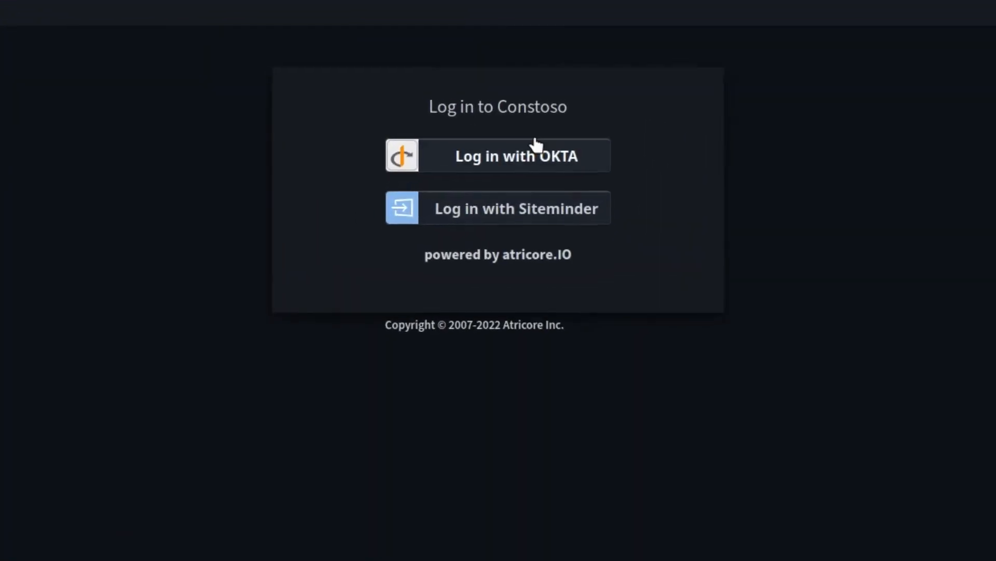
{"action": "left_click", "coordinate": [517, 213]}
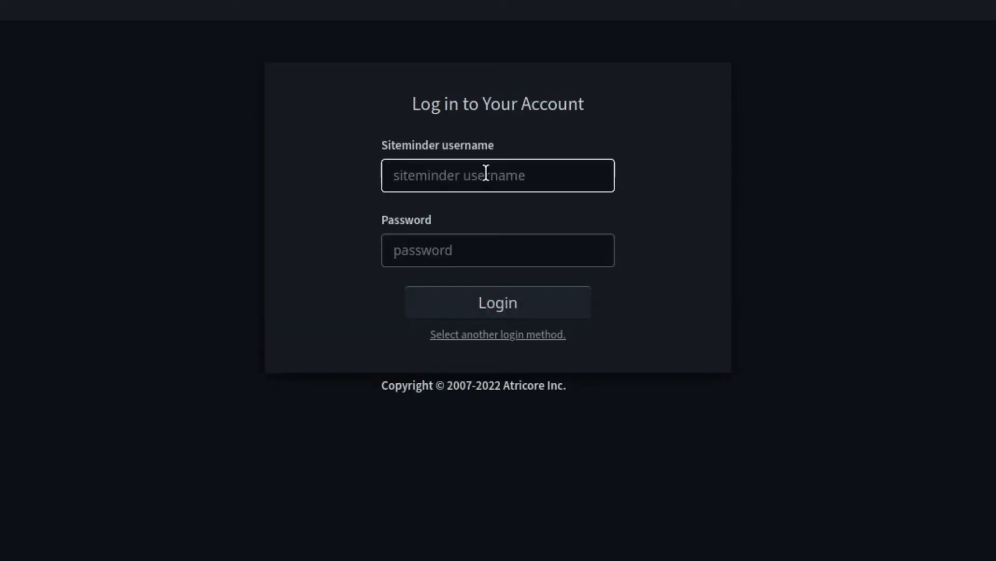
{"action": "type", "text": "admin"}
{"action": "key", "text": "Tab"}
{"action": "type", "text": "adm"}
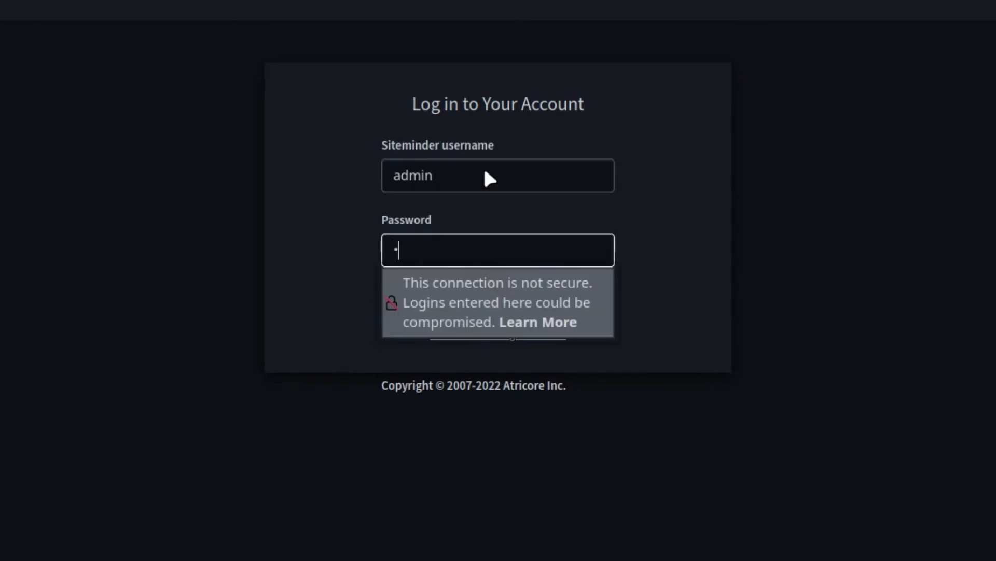
{"action": "type", "text": "•••"}
{"action": "key", "text": "Return"}
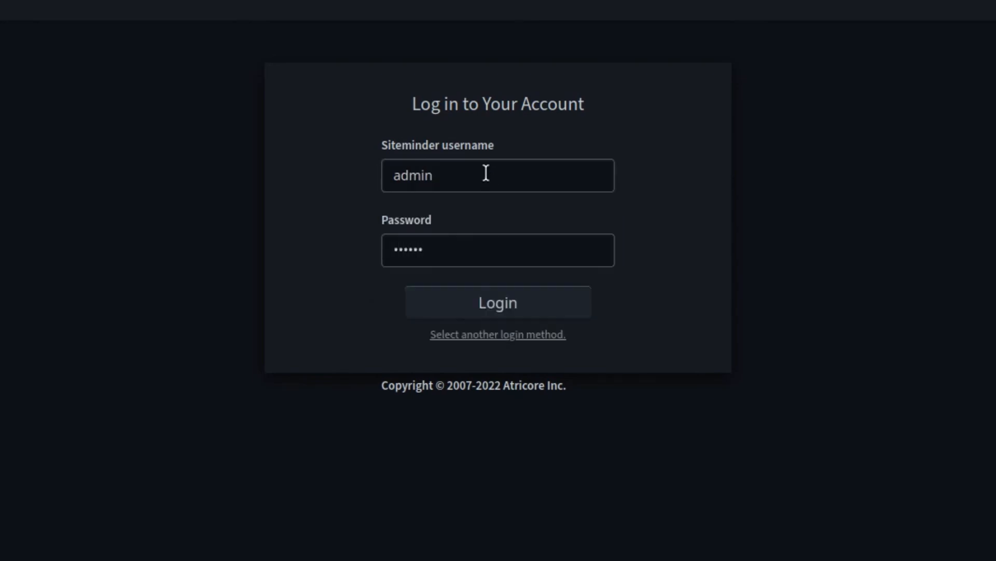
{"action": "left_click", "coordinate": [499, 309]}
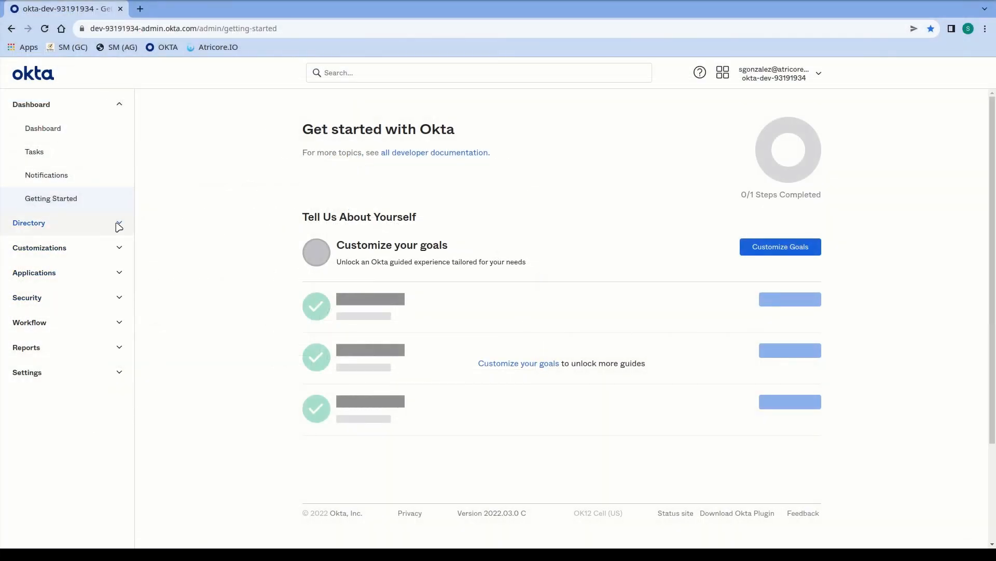
Step: View the two active users in Okta's People directory, then reopen the Contoso ERP login page
{"action": "left_click", "coordinate": [119, 225]}
{"action": "left_click", "coordinate": [56, 249]}
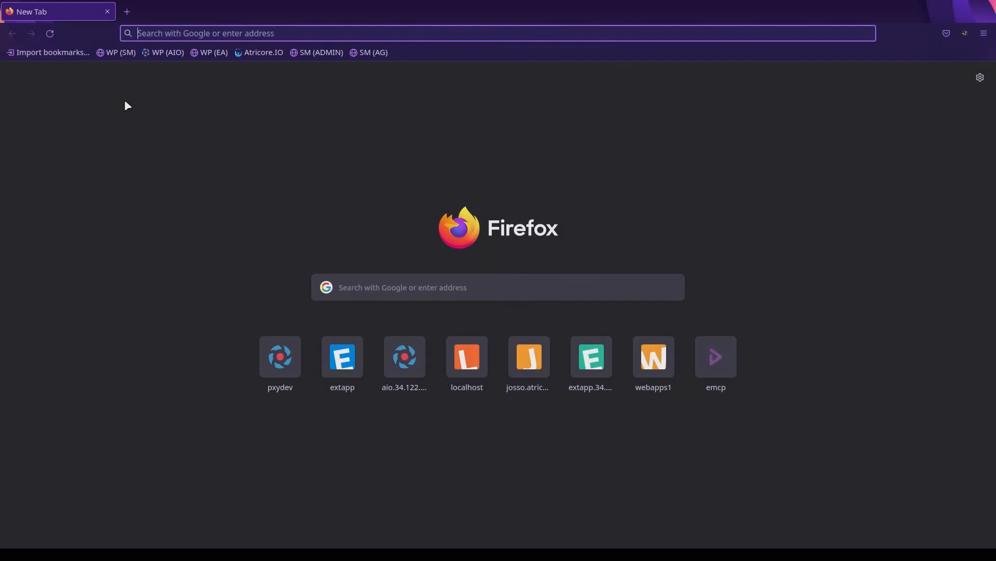
{"action": "left_click", "coordinate": [157, 52]}
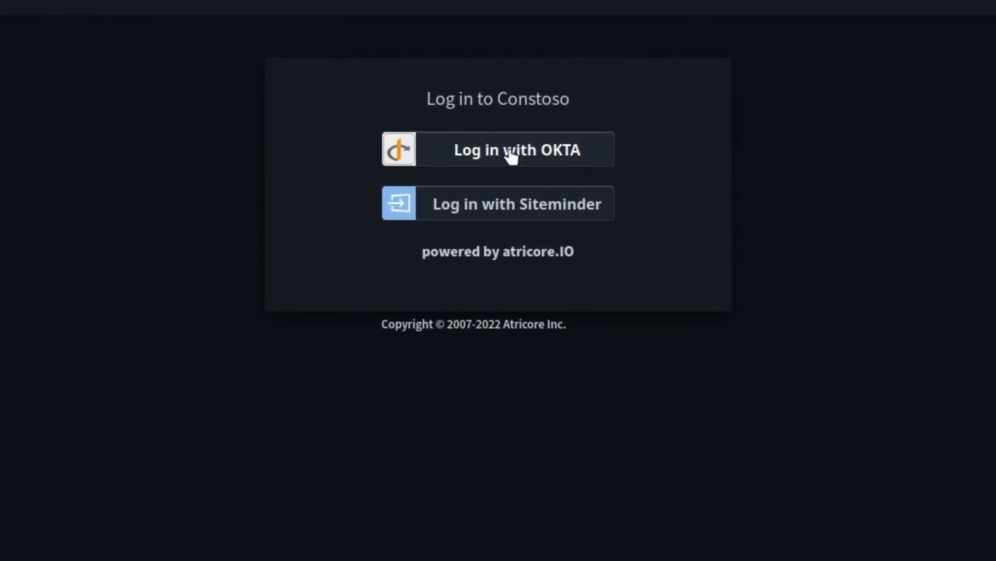
Step: Sign in with Okta using the saved administrator account and password, reaching the WordPress dashboard
{"action": "left_click", "coordinate": [510, 149]}
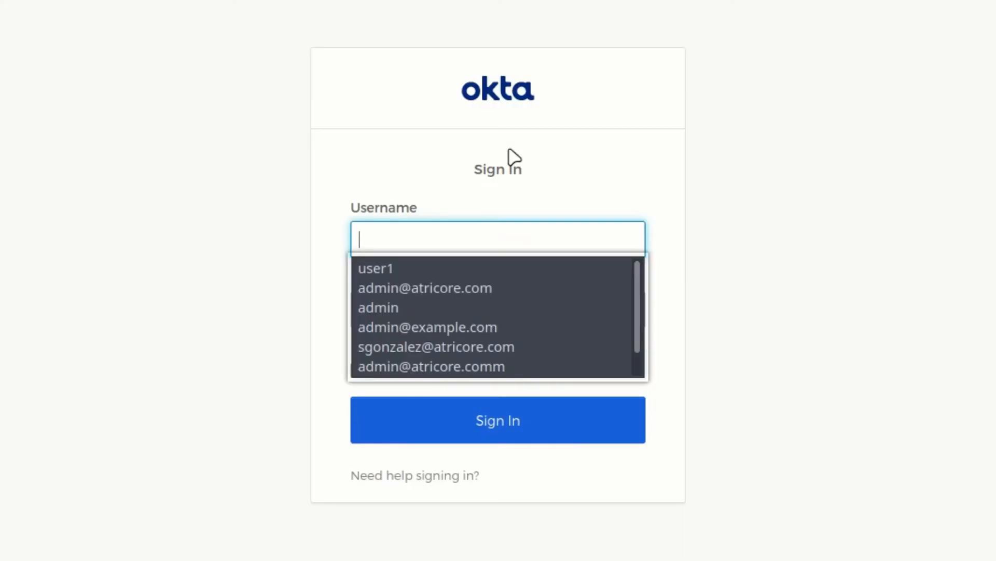
{"action": "left_click", "coordinate": [418, 289]}
{"action": "left_click", "coordinate": [417, 303]}
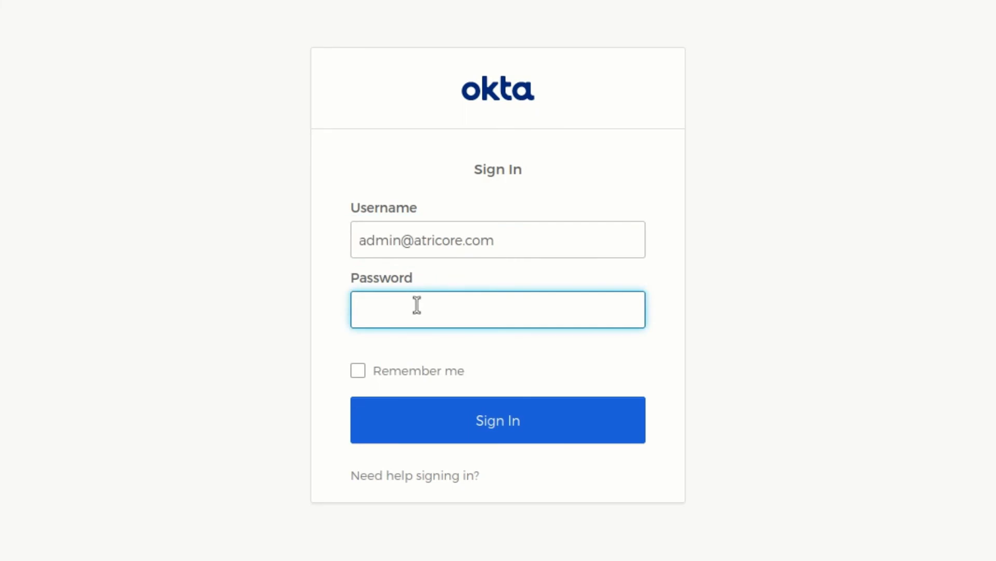
{"action": "type", "text": "••••••••"}
{"action": "key", "text": "Return"}
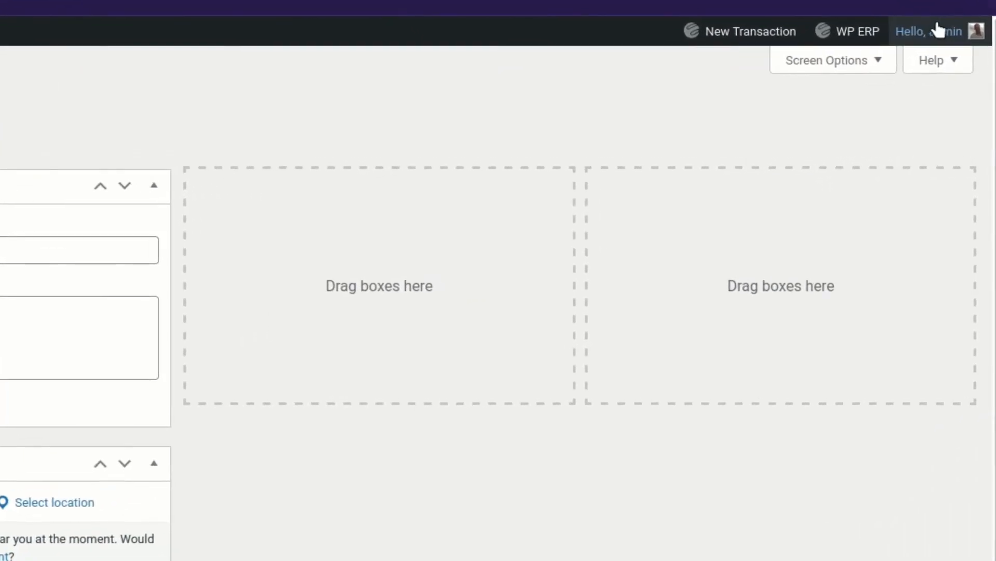
{"action": "mouse_move", "coordinate": [957, 71]}
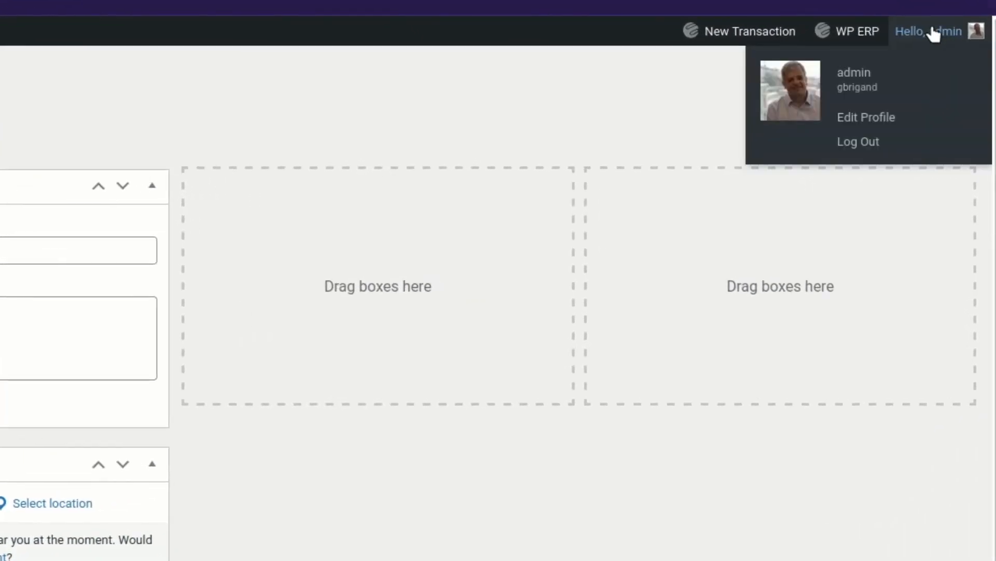